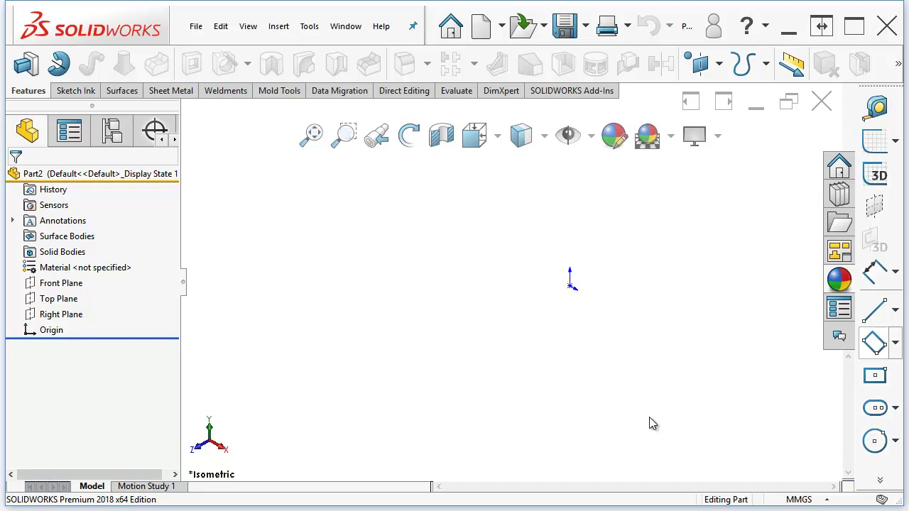
{"action": "left_click", "coordinate": [767, 64]}
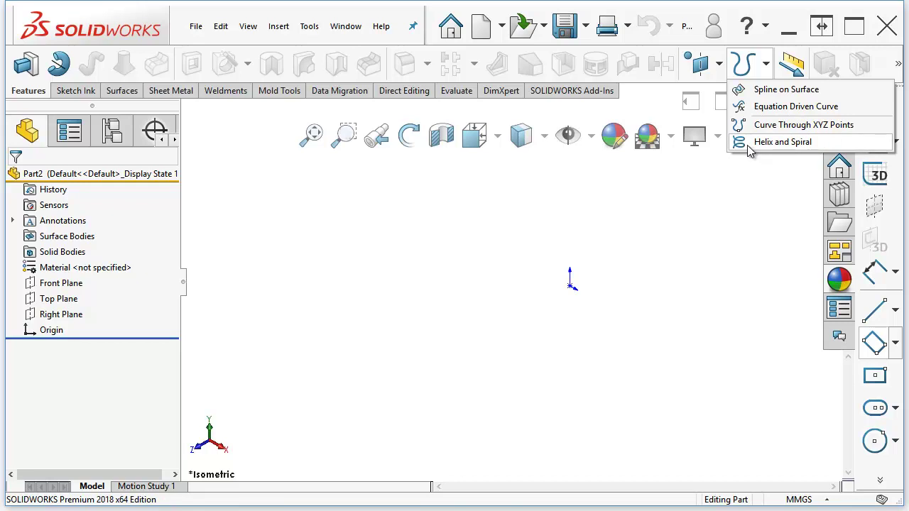
{"action": "left_click", "coordinate": [747, 145]}
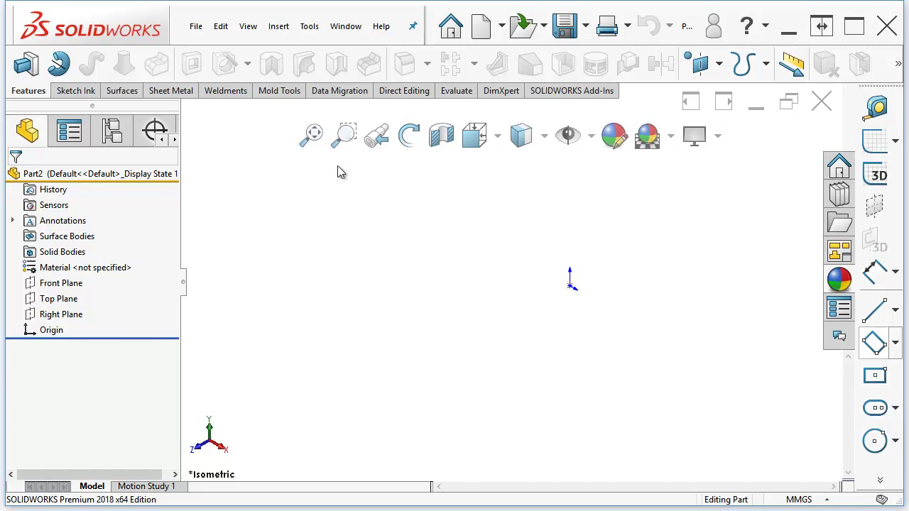
{"action": "left_click", "coordinate": [285, 28]}
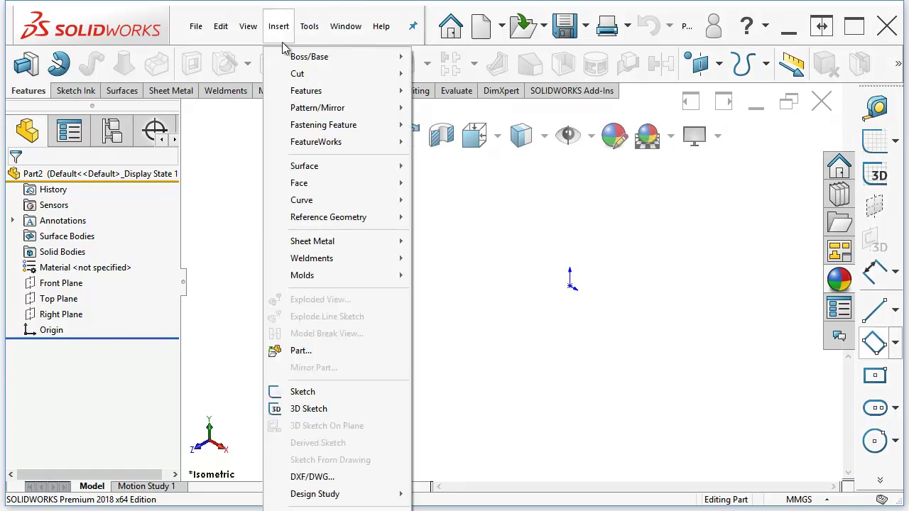
{"action": "mouse_move", "coordinate": [317, 204]}
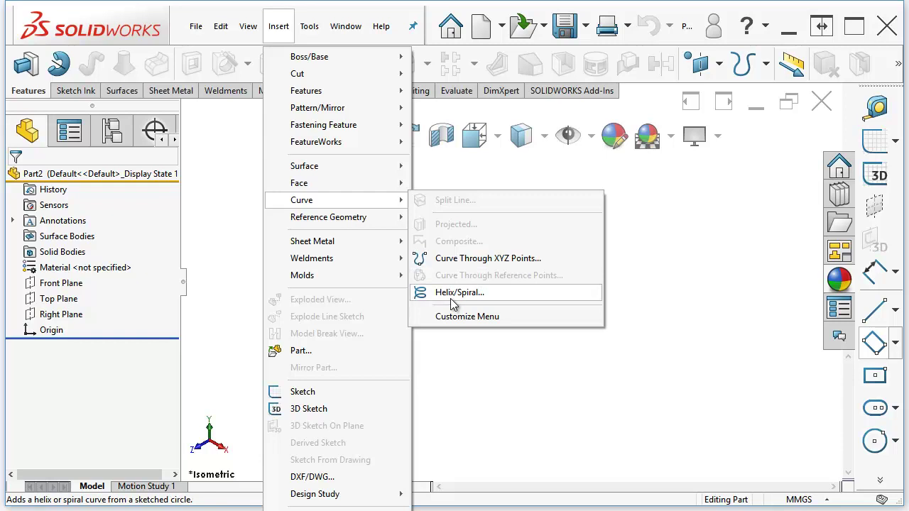
{"action": "left_click", "coordinate": [465, 344]}
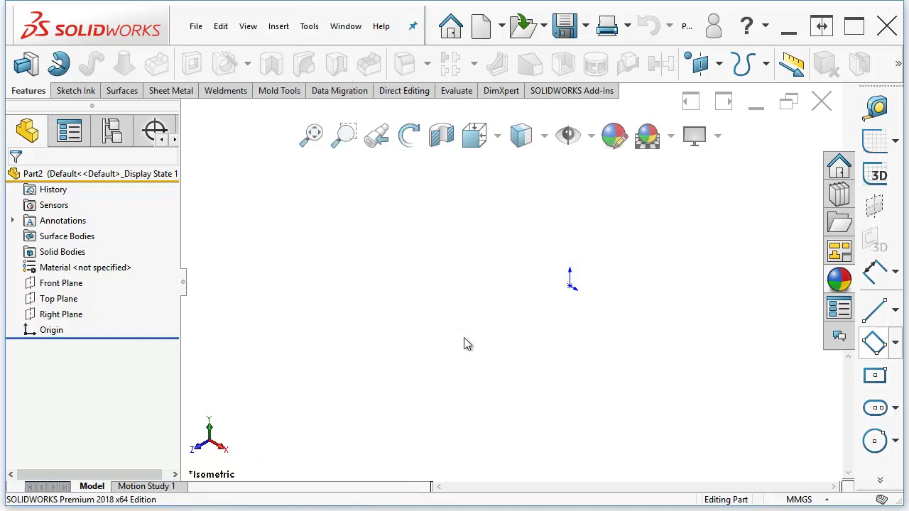
Highlight the Front Plane and Top Plane together and examine how they are oriented to each other.
{"action": "left_click", "coordinate": [49, 287]}
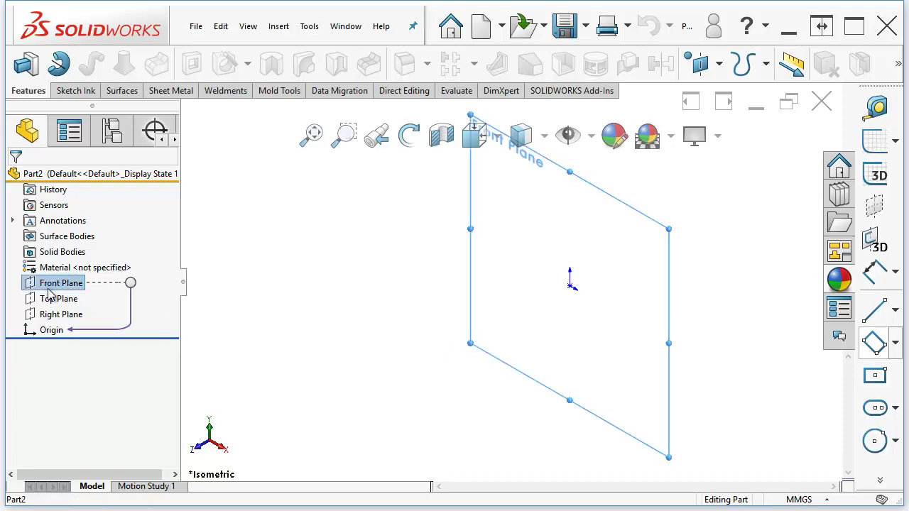
{"action": "left_click", "coordinate": [53, 299], "text": "ctrl"}
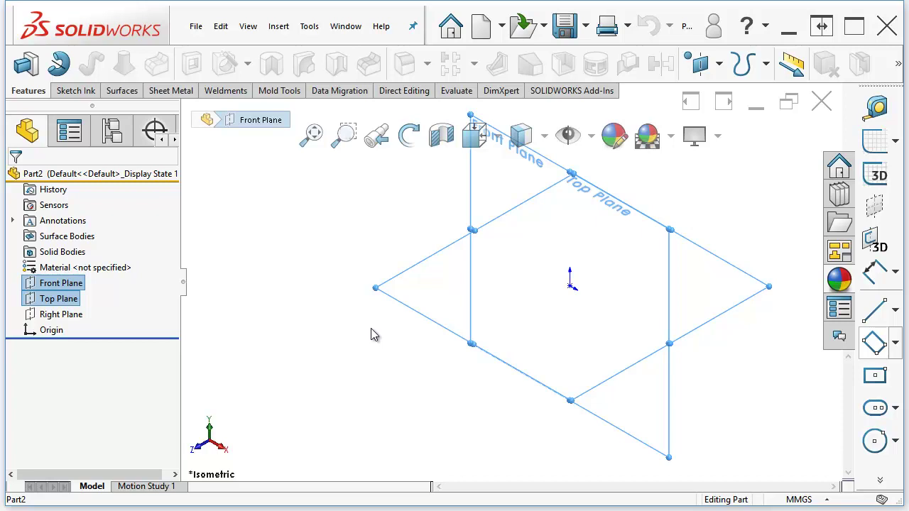
{"action": "middle_click_drag", "start_coordinate": [370, 329], "coordinate": [368, 327]}
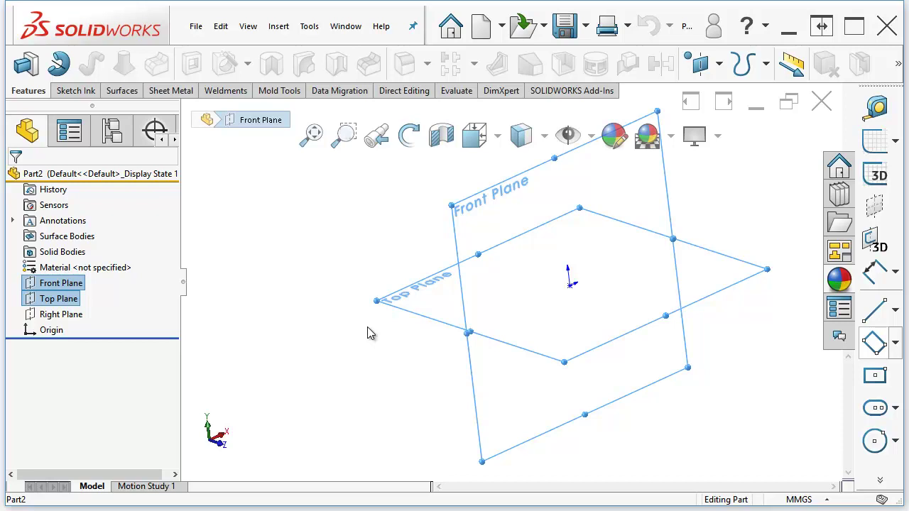
{"action": "left_click", "coordinate": [369, 260]}
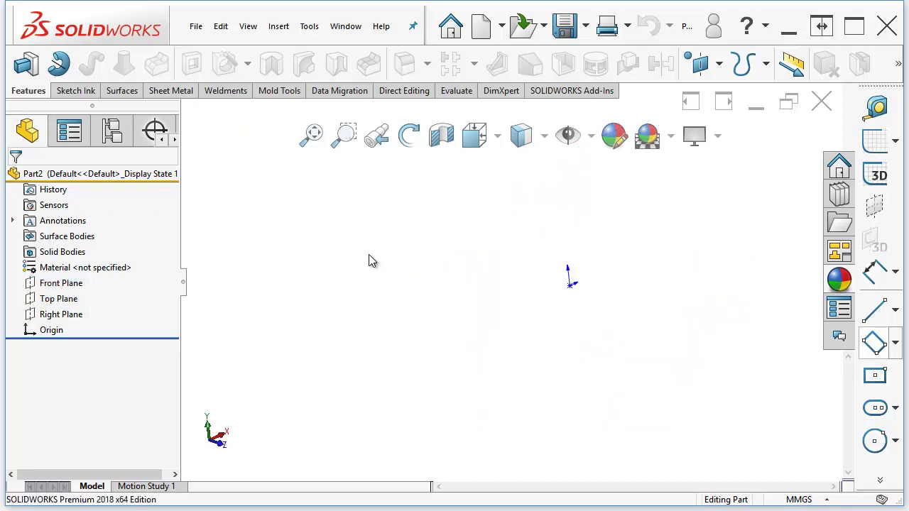
Sketch a circle about 367 mm in diameter on the Top Plane, centred on the origin.
{"action": "left_click", "coordinate": [878, 441]}
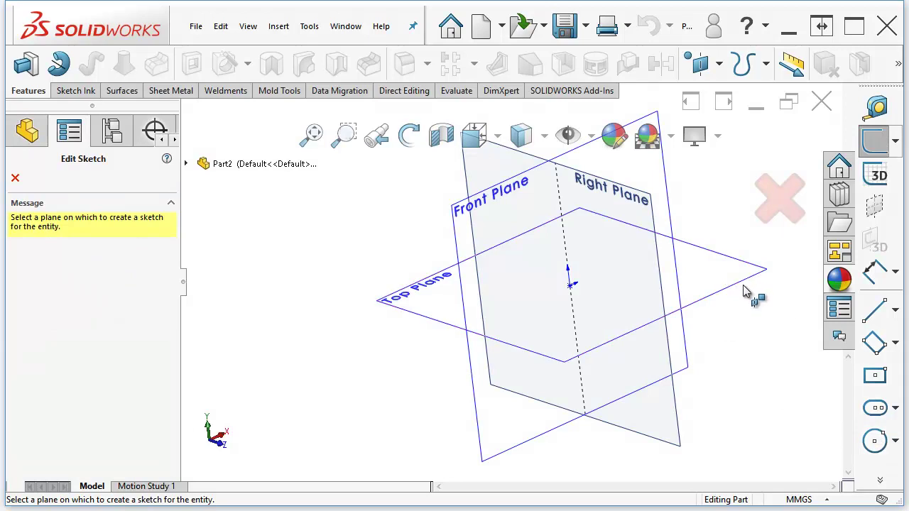
{"action": "left_click", "coordinate": [711, 302]}
{"action": "left_click", "coordinate": [570, 286]}
{"action": "left_click", "coordinate": [671, 375]}
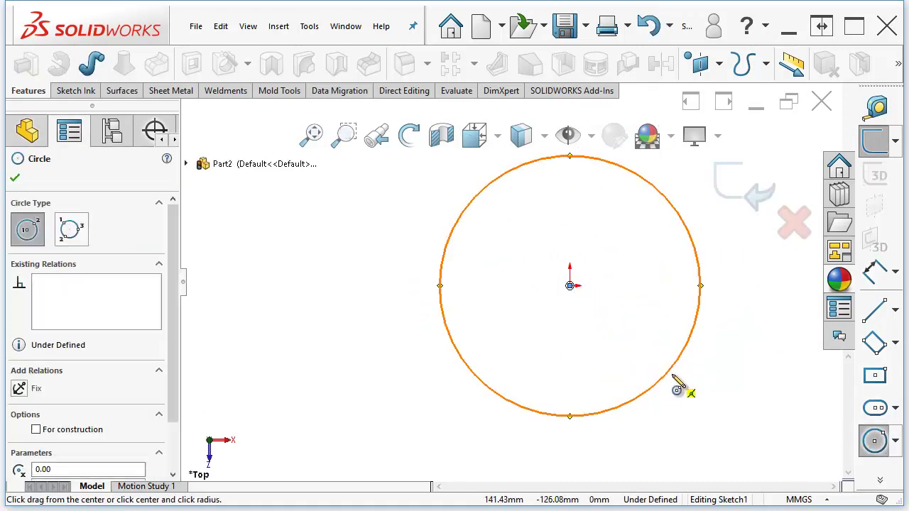
{"action": "middle_click_drag", "start_coordinate": [670, 375], "coordinate": [680, 308]}
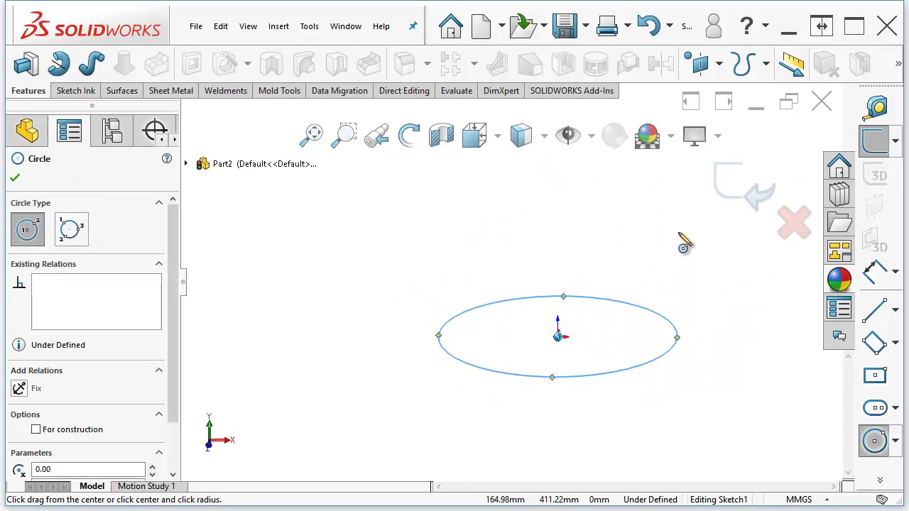
Create a clockwise helix from the circle by pitch and revolution, with 367 mm constant pitch, 1 revolution and 225° start angle.
{"action": "left_click", "coordinate": [766, 63]}
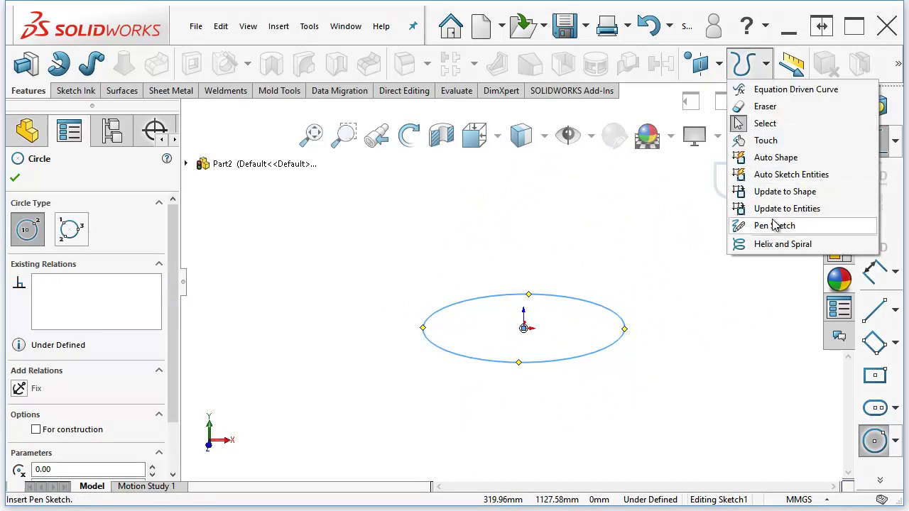
{"action": "left_click", "coordinate": [780, 244]}
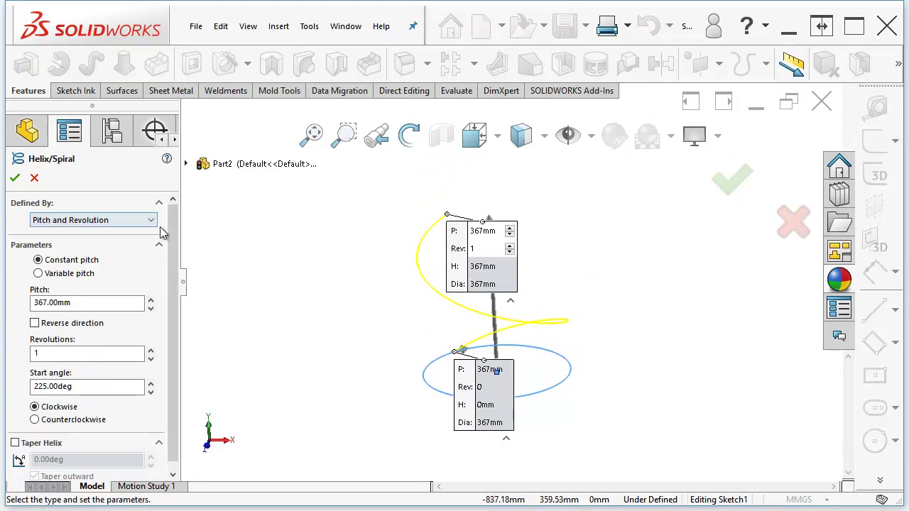
{"action": "scroll", "coordinate": [175, 249], "scroll_direction": "down", "scroll_amount": 1}
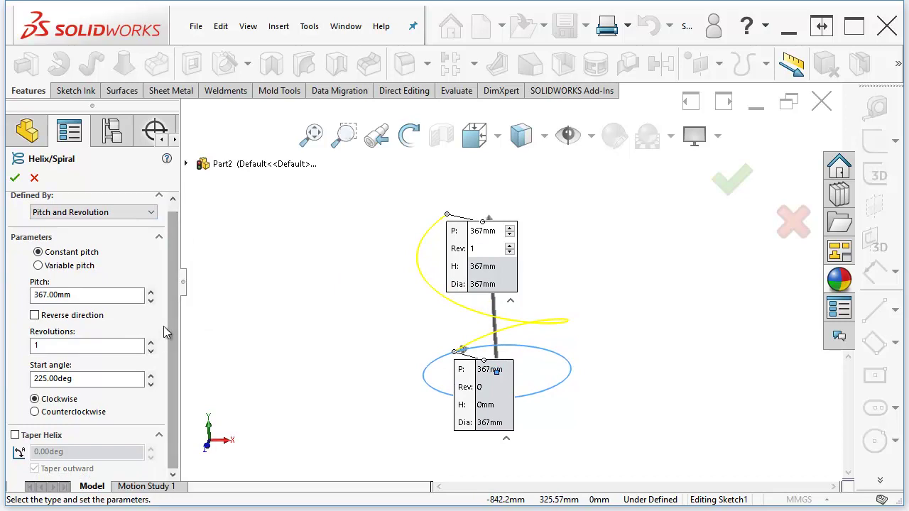
{"action": "left_click", "coordinate": [728, 186]}
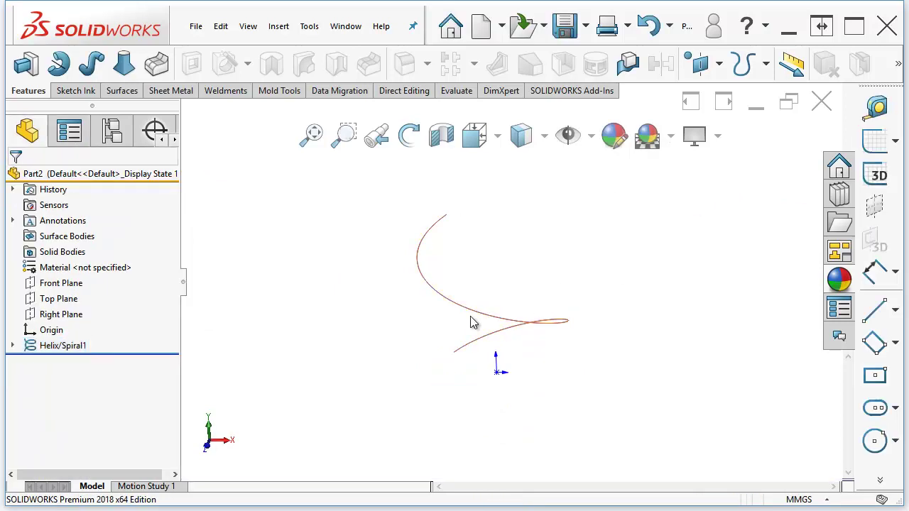
Start a 3D sketch and draw an open six-point spline in the XY orientation, looping around the helix.
{"action": "middle_click_drag", "start_coordinate": [471, 317], "coordinate": [425, 365]}
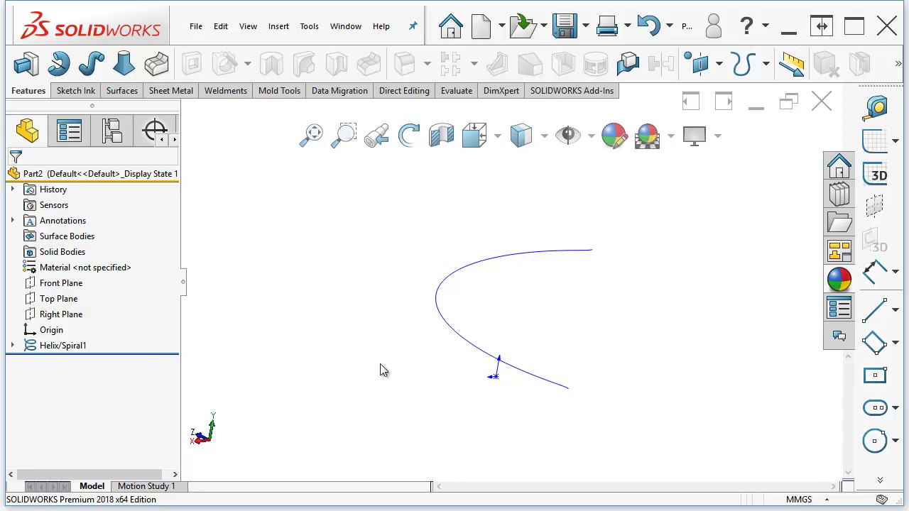
{"action": "left_click", "coordinate": [880, 175]}
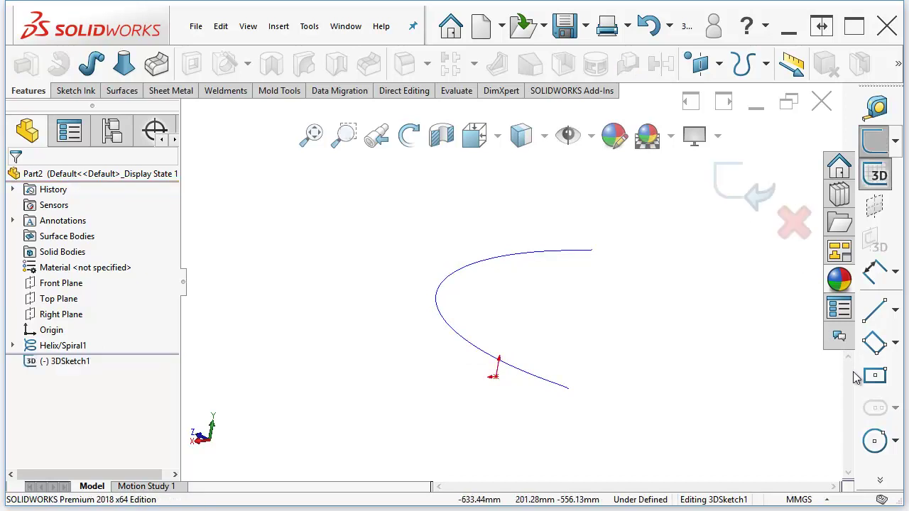
{"action": "left_click", "coordinate": [880, 480]}
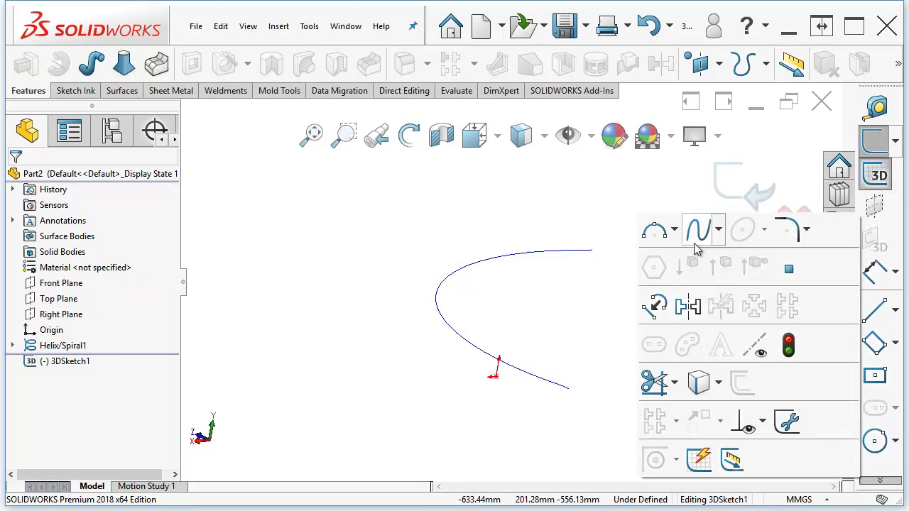
{"action": "left_click", "coordinate": [719, 229]}
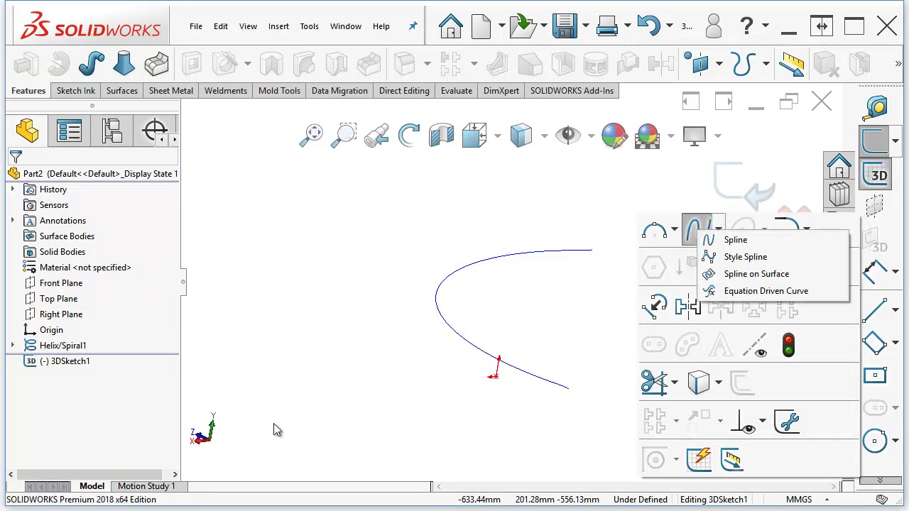
{"action": "left_click", "coordinate": [734, 240]}
{"action": "left_click", "coordinate": [310, 304]}
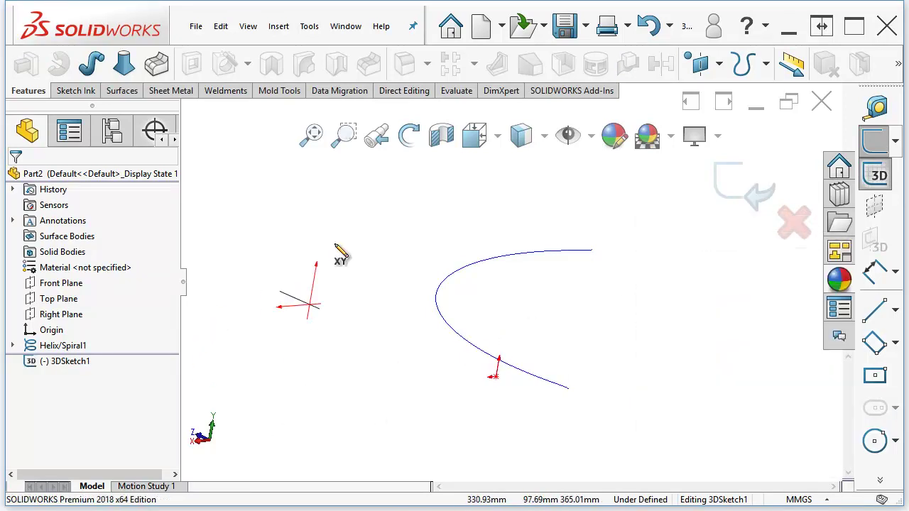
{"action": "left_click", "coordinate": [351, 224]}
{"action": "left_click", "coordinate": [534, 186]}
{"action": "left_click", "coordinate": [727, 356]}
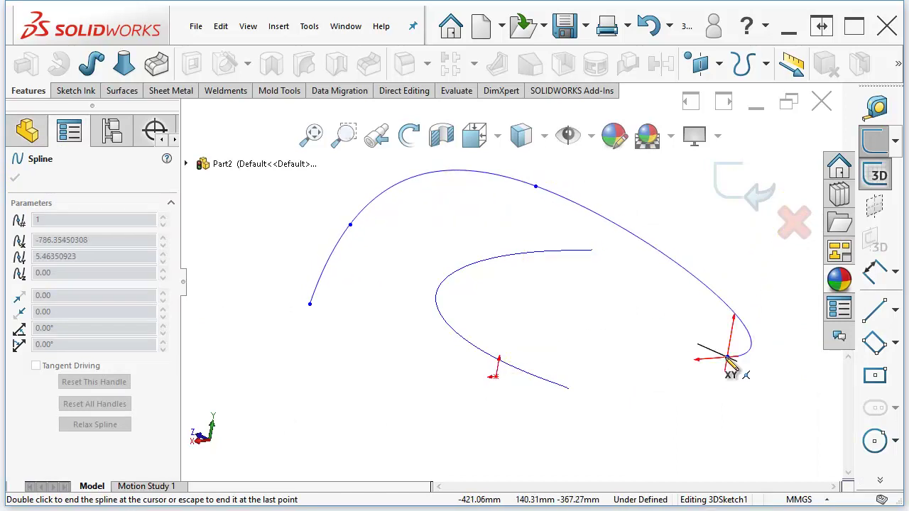
{"action": "left_click", "coordinate": [462, 439]}
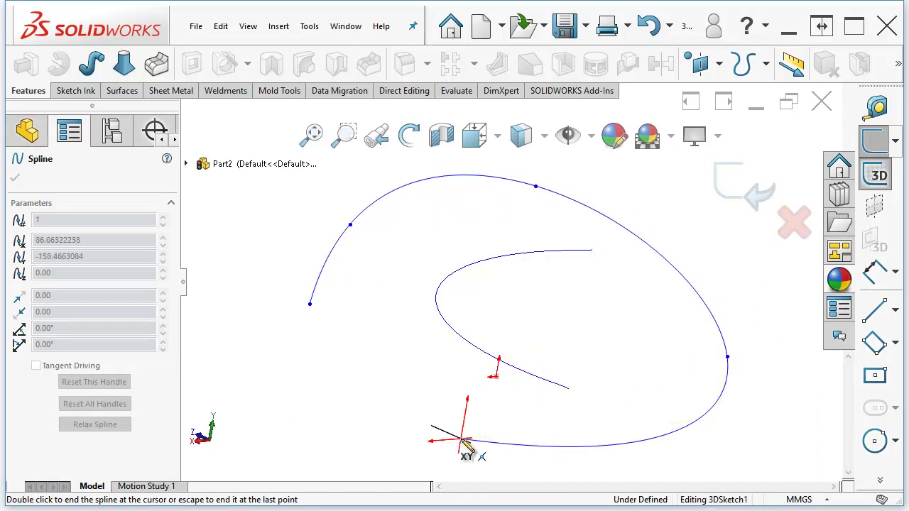
{"action": "double_click", "coordinate": [388, 276]}
Reshape the spline in 3D by moving its outermost point and its second point, the second to about X 511, Y 587, Z -190 mm.
{"action": "mouse_move", "coordinate": [363, 341]}
{"action": "middle_mouse_down"}
{"action": "mouse_move", "coordinate": [395, 343]}
{"action": "mouse_move", "coordinate": [569, 404]}
{"action": "mouse_move", "coordinate": [628, 394]}
{"action": "middle_mouse_up"}
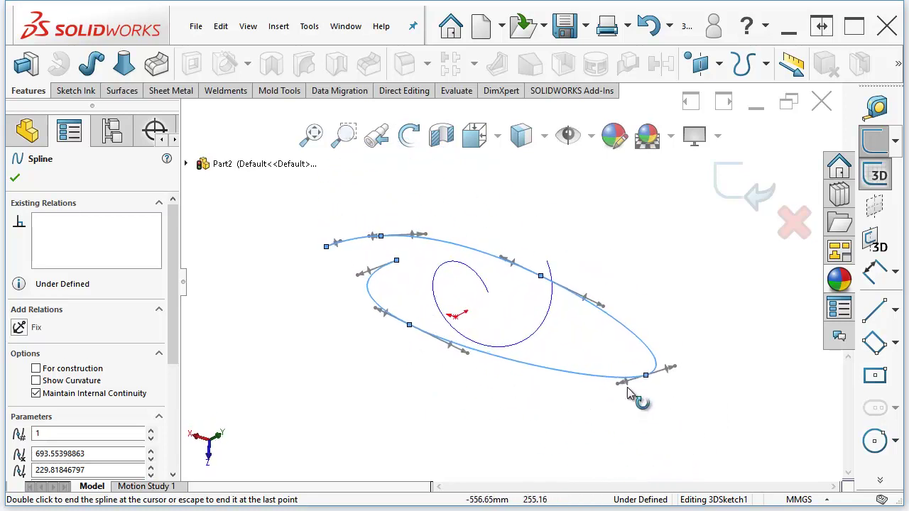
{"action": "left_click_drag", "start_coordinate": [635, 319], "coordinate": [630, 286]}
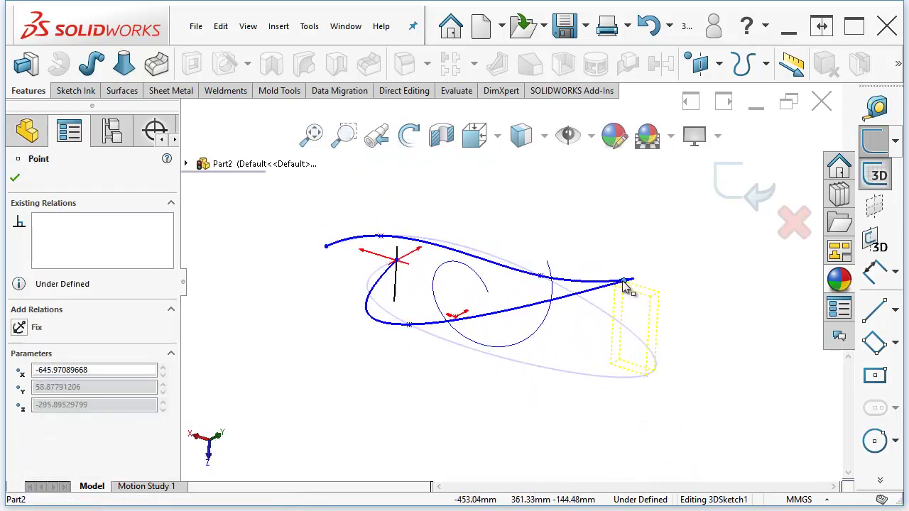
{"action": "left_click_drag", "start_coordinate": [381, 239], "coordinate": [431, 178]}
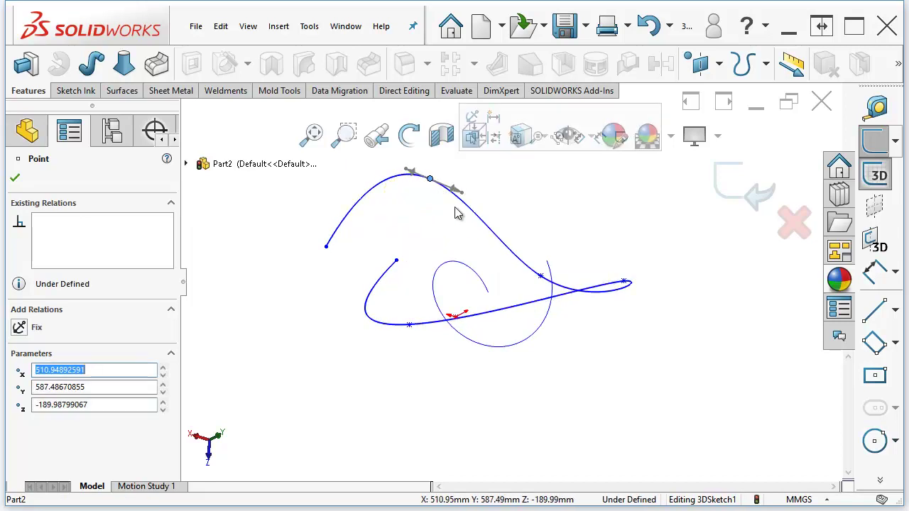
{"action": "left_click", "coordinate": [610, 229]}
{"action": "key", "text": "Left"}
{"action": "key", "text": "Left"}
{"action": "key", "text": "Left"}
{"action": "key", "text": "Left"}
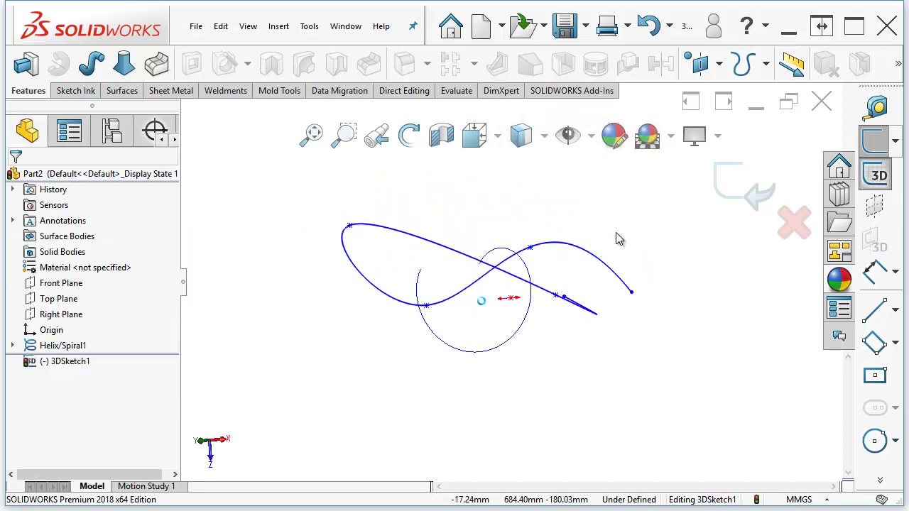
{"action": "key", "text": "Left"}
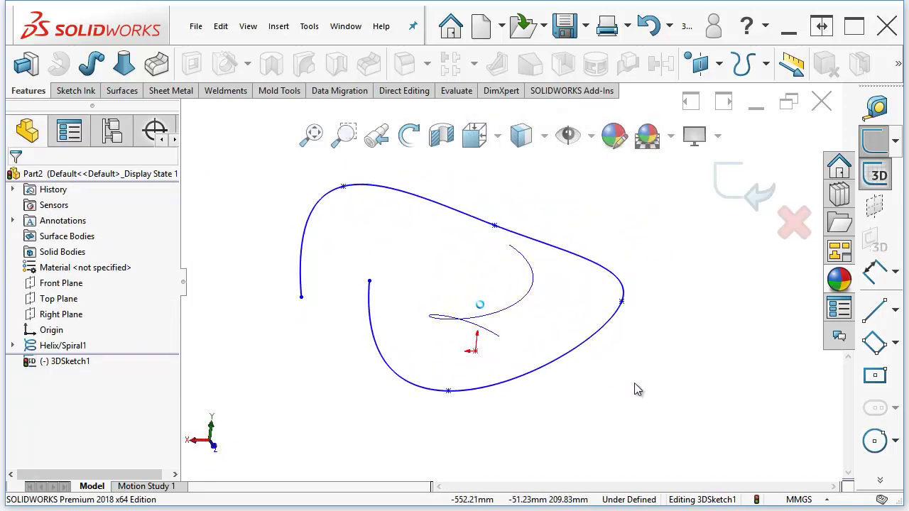
{"action": "middle_click_drag", "start_coordinate": [533, 328], "coordinate": [517, 294]}
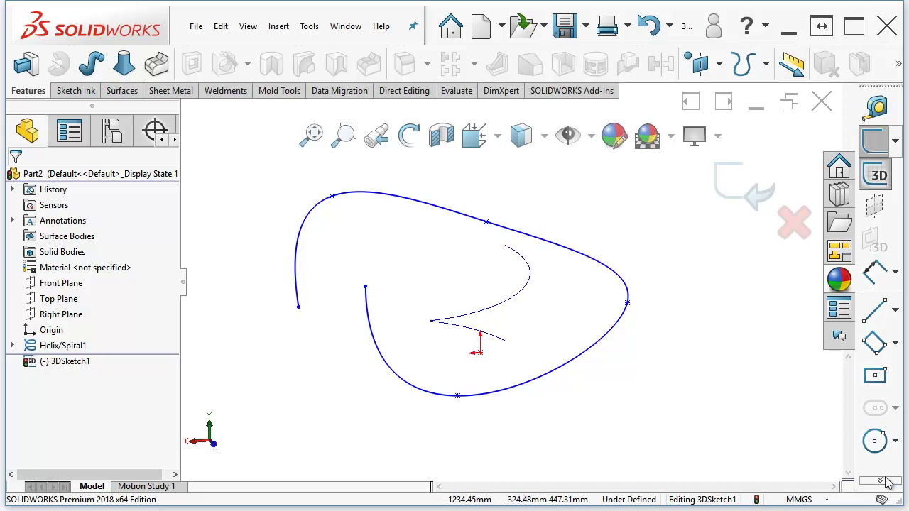
Exit the 3D sketch containing the spline and select the whole sketch.
{"action": "mouse_move", "coordinate": [881, 483]}
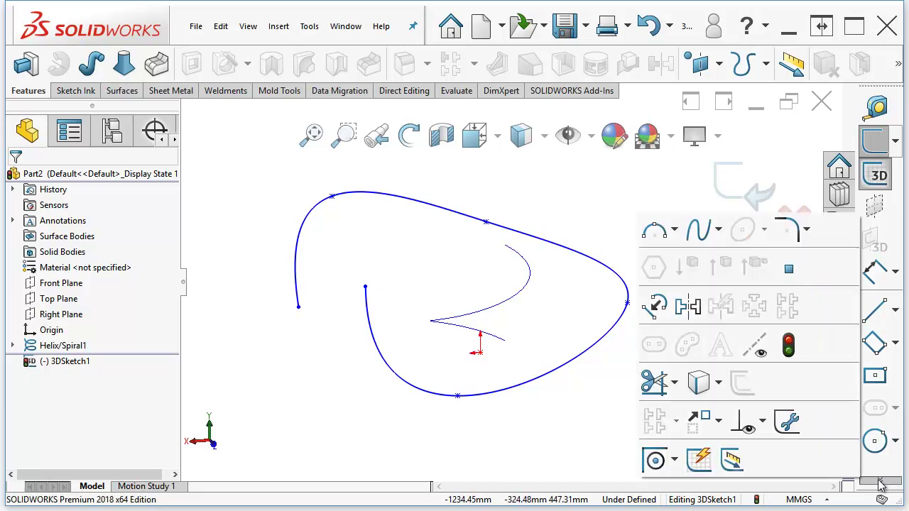
{"action": "left_click", "coordinate": [720, 387]}
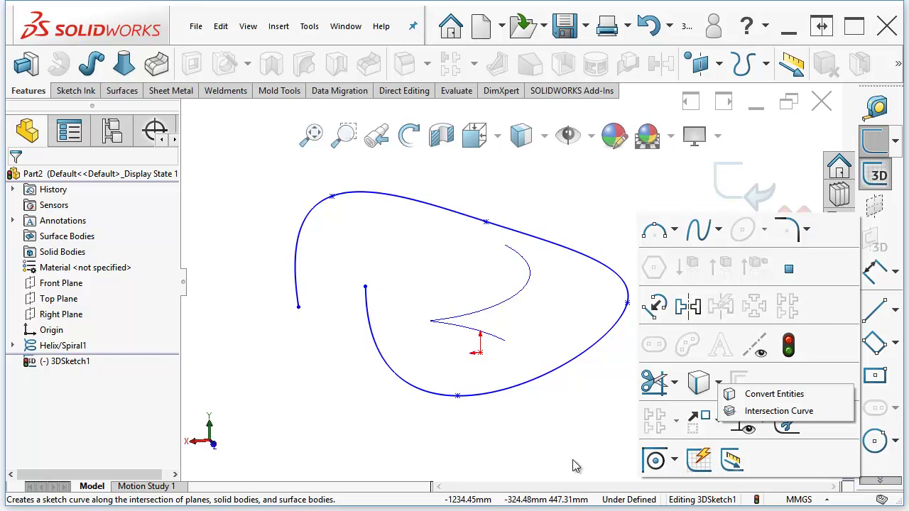
{"action": "left_click", "coordinate": [618, 444]}
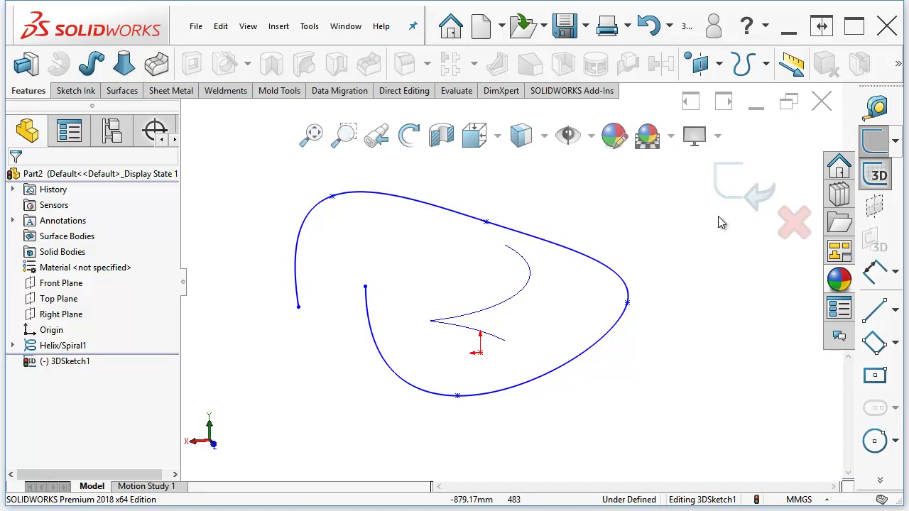
{"action": "left_click", "coordinate": [737, 201]}
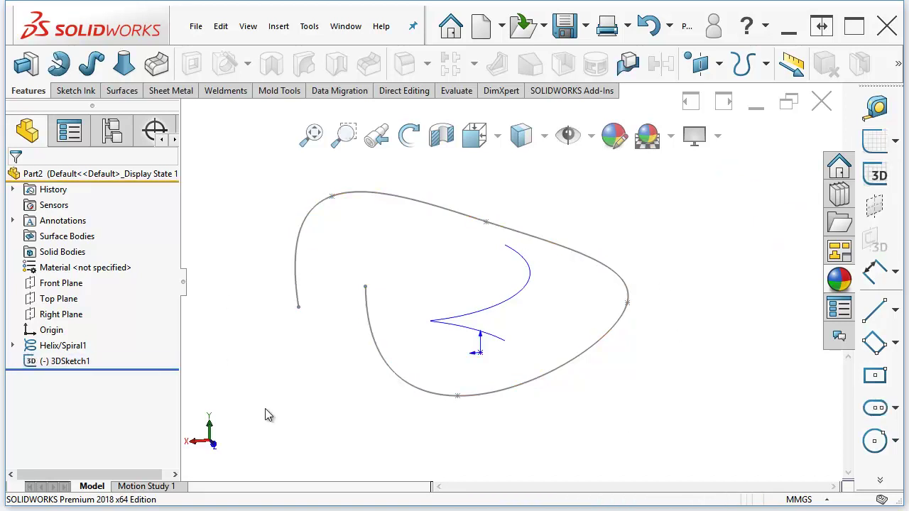
{"action": "middle_click_drag", "start_coordinate": [265, 409], "coordinate": [307, 385]}
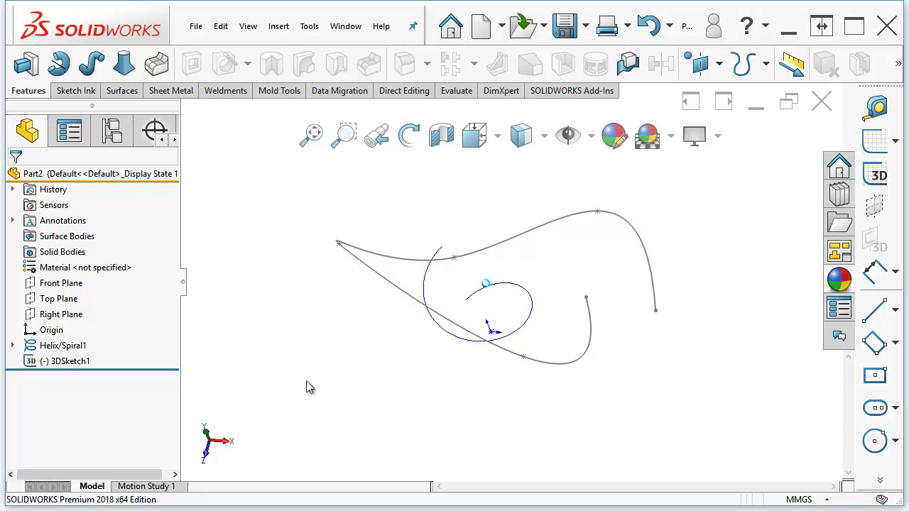
{"action": "left_click", "coordinate": [57, 364]}
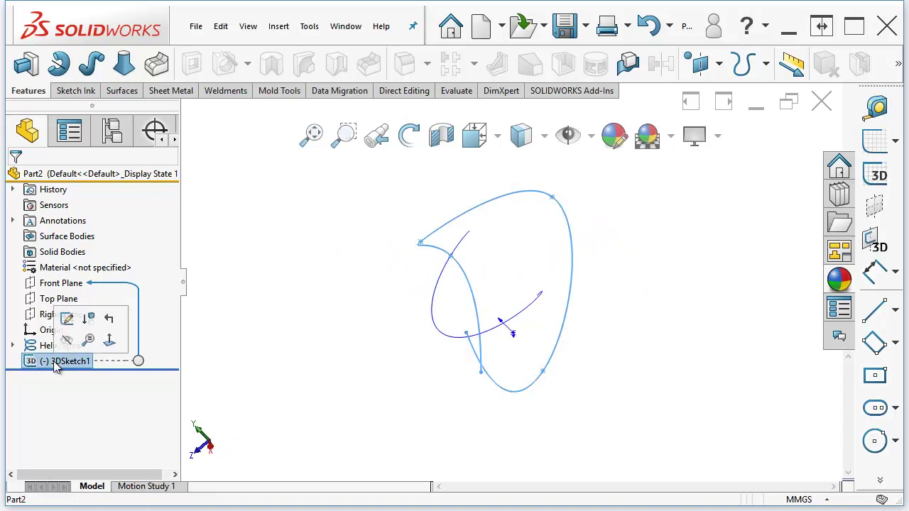
Hide the 3D spline sketch and open the helix feature for editing, checking the available definition types.
{"action": "left_click", "coordinate": [69, 348]}
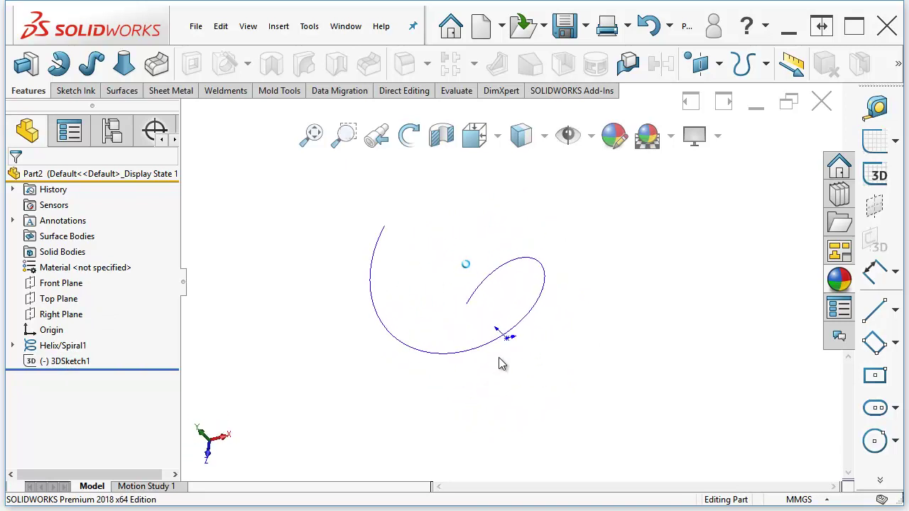
{"action": "left_click", "coordinate": [62, 346]}
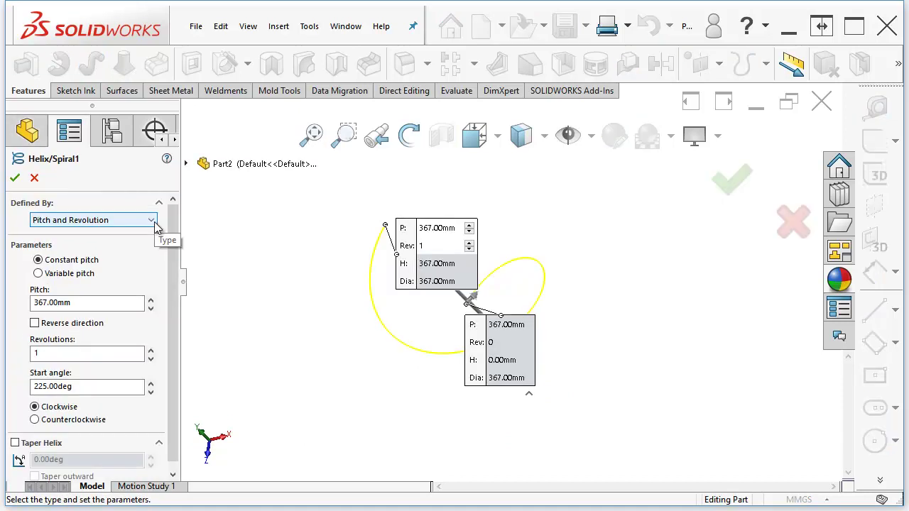
{"action": "left_click", "coordinate": [152, 221]}
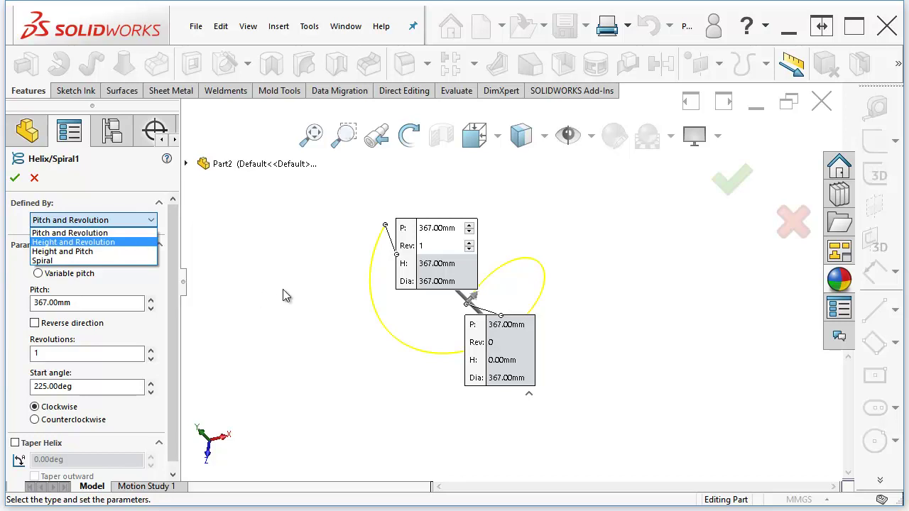
{"action": "left_click", "coordinate": [316, 295]}
Move the end callout clear of the helix and reduce the constant pitch to 213 mm.
{"action": "middle_click_drag", "start_coordinate": [438, 313], "coordinate": [462, 324]}
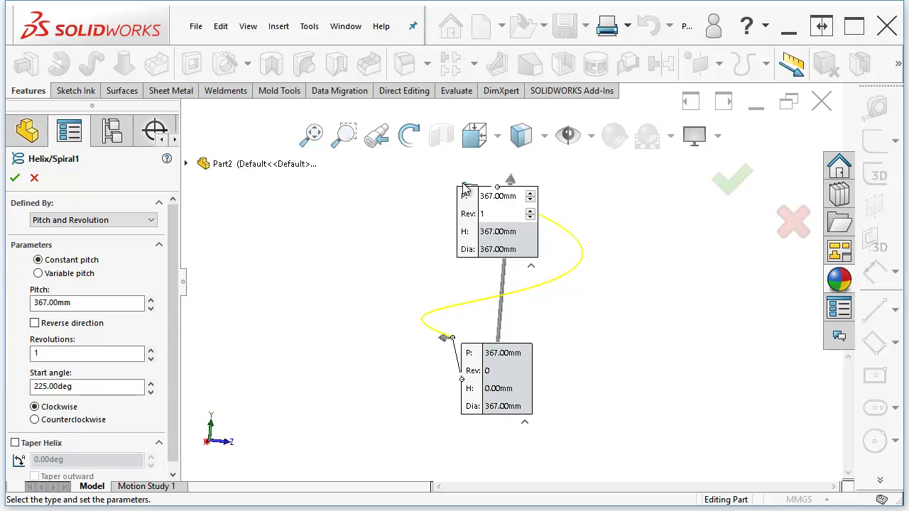
{"action": "left_click_drag", "start_coordinate": [471, 211], "coordinate": [604, 211]}
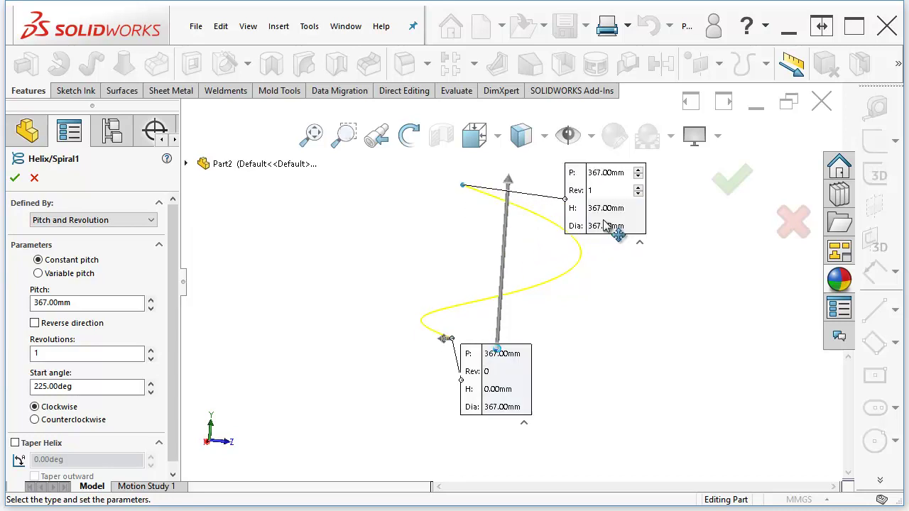
{"action": "middle_click_drag", "start_coordinate": [604, 220], "coordinate": [559, 290]}
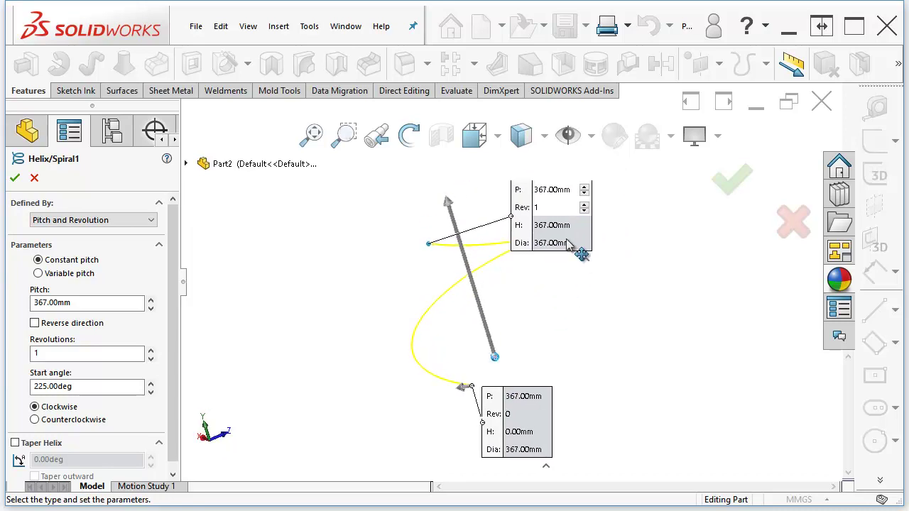
{"action": "left_click", "coordinate": [584, 195]}
{"action": "left_click", "coordinate": [584, 194]}
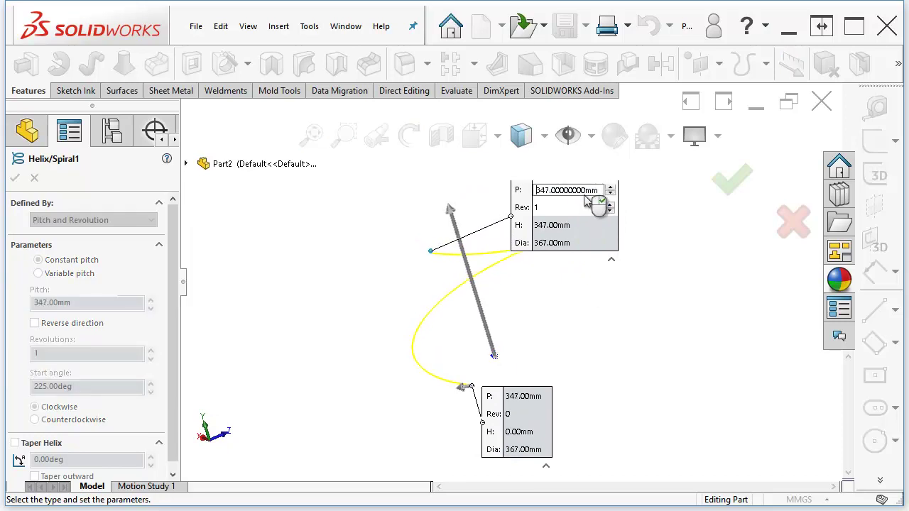
{"action": "left_click", "coordinate": [585, 195]}
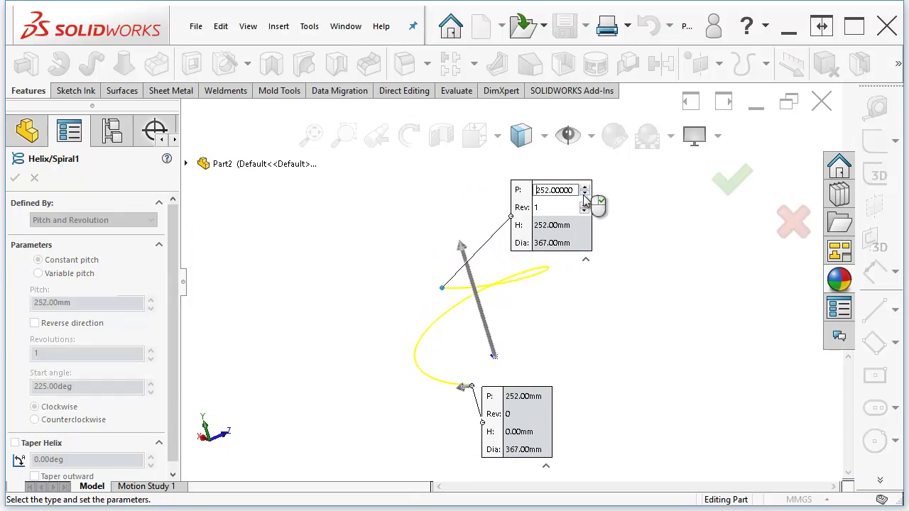
{"action": "scroll", "coordinate": [585, 199], "scroll_direction": "down", "scroll_amount": 5}
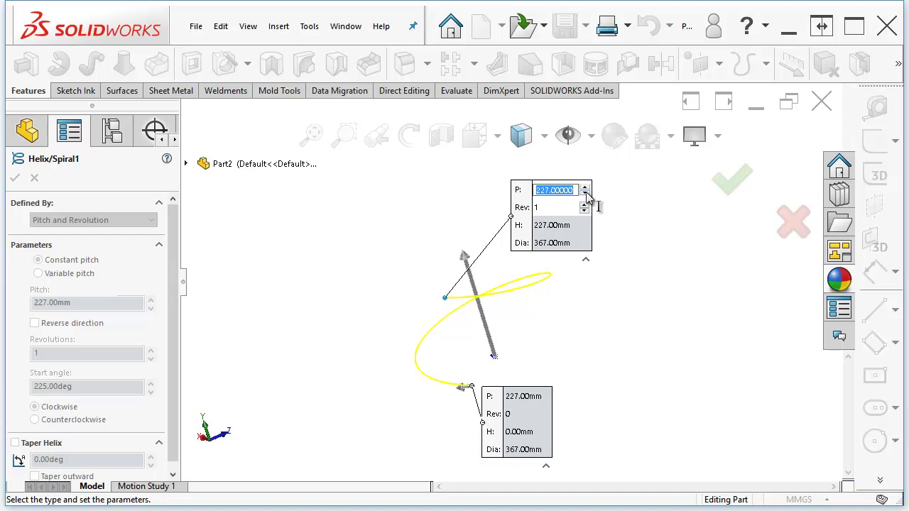
{"action": "scroll", "coordinate": [585, 199], "scroll_direction": "down", "scroll_amount": 3}
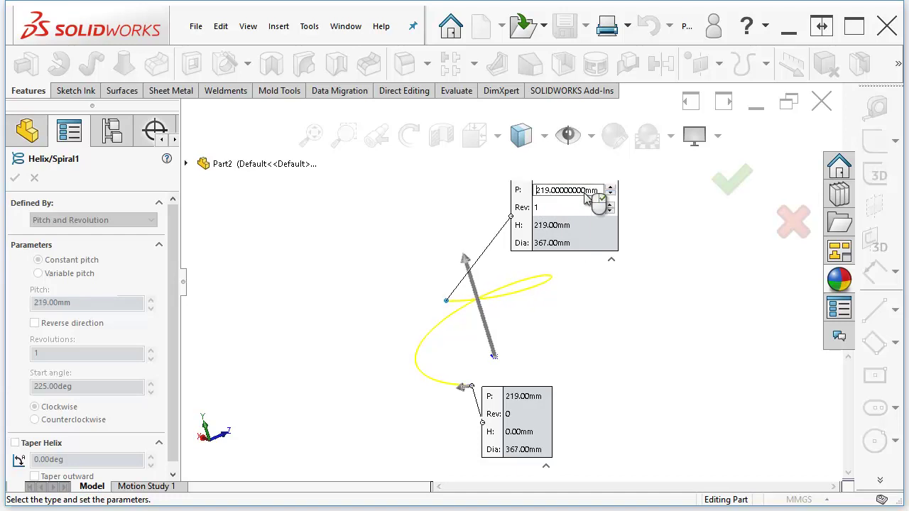
{"action": "scroll", "coordinate": [586, 200], "scroll_direction": "down", "scroll_amount": 1}
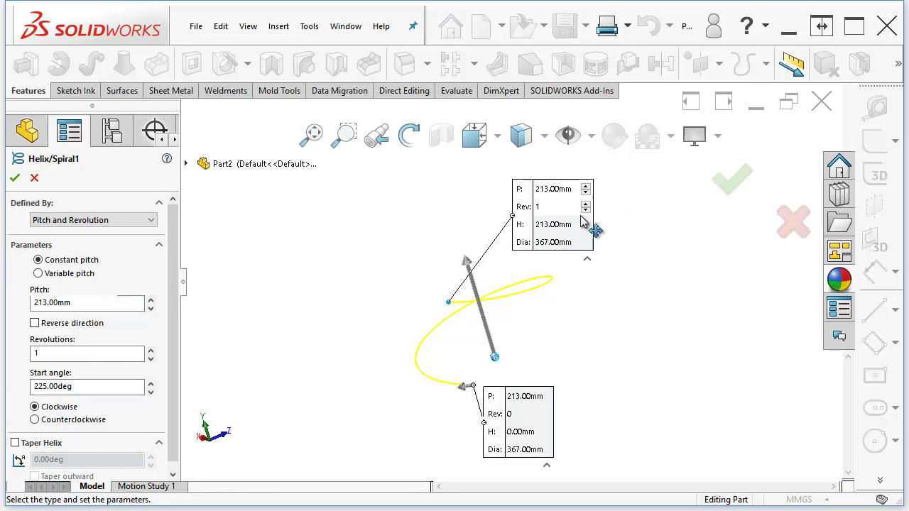
Increase the number of helix revolutions to 2.75.
{"action": "middle_click_drag", "start_coordinate": [606, 214], "coordinate": [585, 203]}
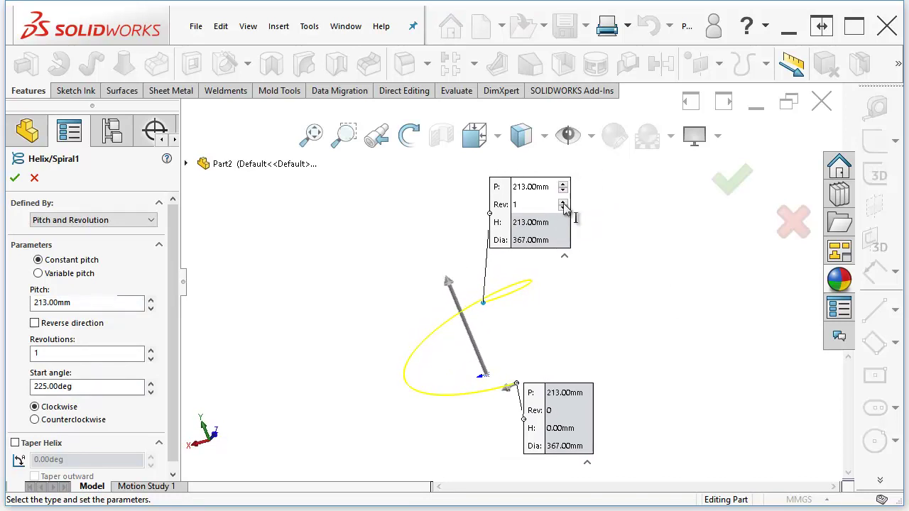
{"action": "scroll", "coordinate": [567, 205], "scroll_direction": "up", "scroll_amount": 1}
{"action": "scroll", "coordinate": [566, 205], "scroll_direction": "up", "scroll_amount": 4}
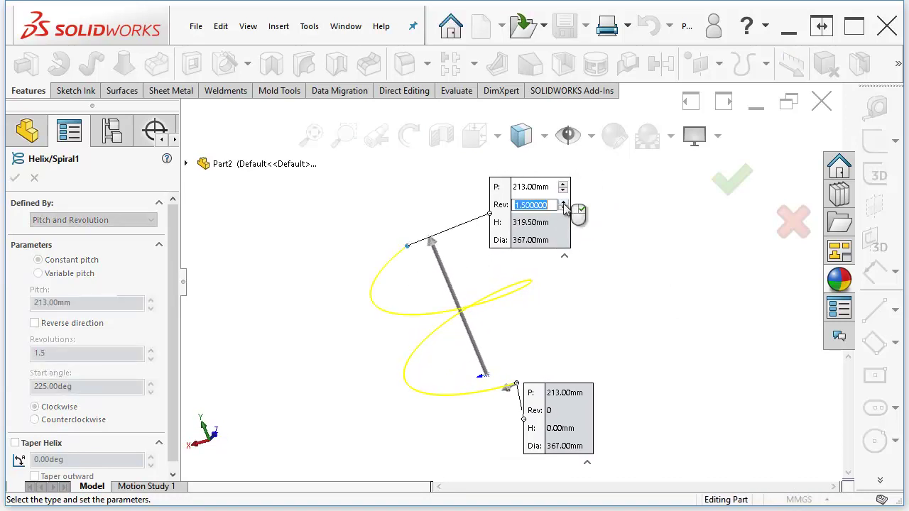
{"action": "scroll", "coordinate": [566, 205], "scroll_direction": "up", "scroll_amount": 1}
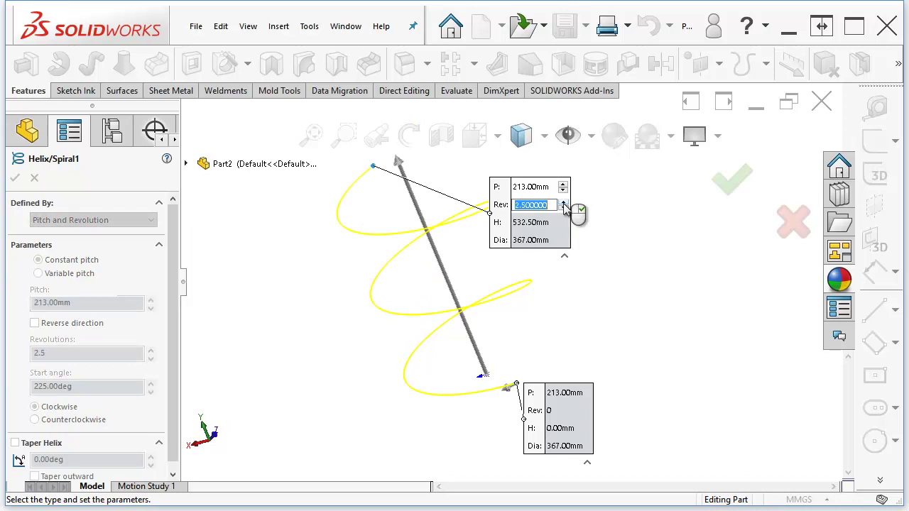
{"action": "scroll", "coordinate": [567, 206], "scroll_direction": "up", "scroll_amount": 1}
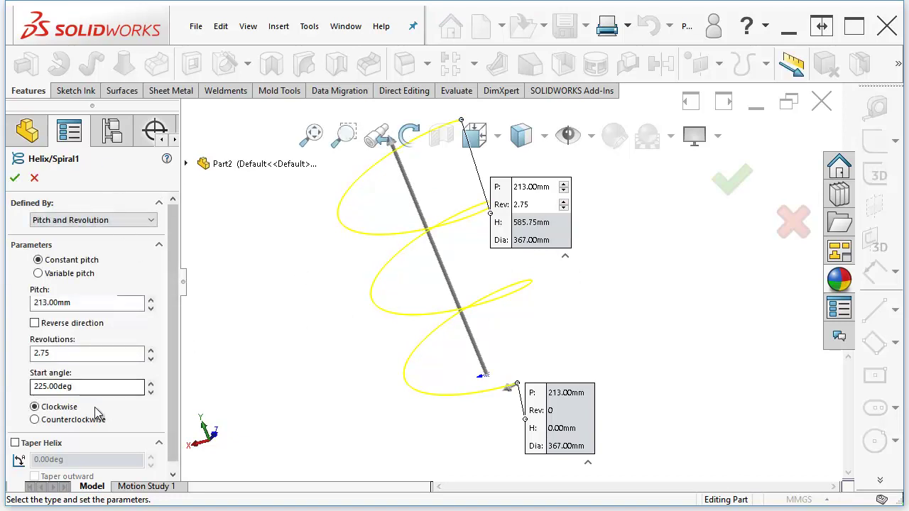
Set the helix start angle to 0°.
{"action": "double_click", "coordinate": [64, 386]}
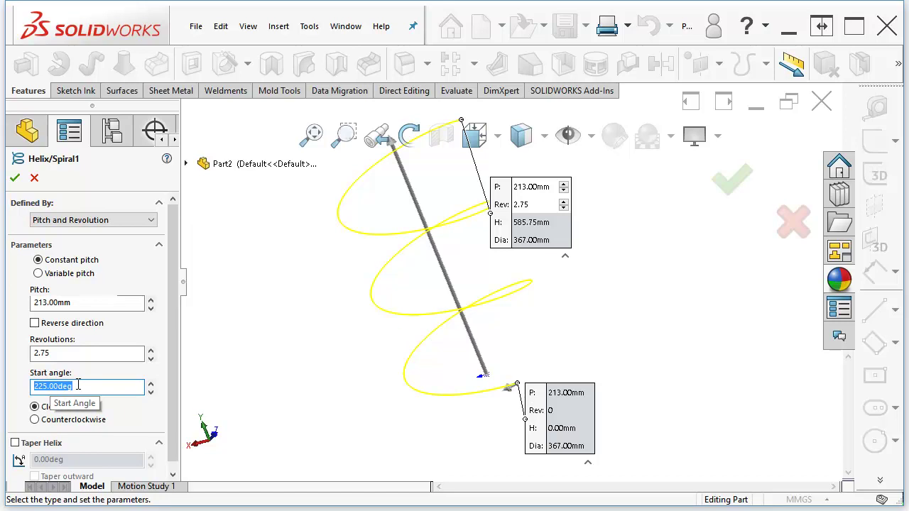
{"action": "type", "text": "0"}
{"action": "key", "text": "Return"}
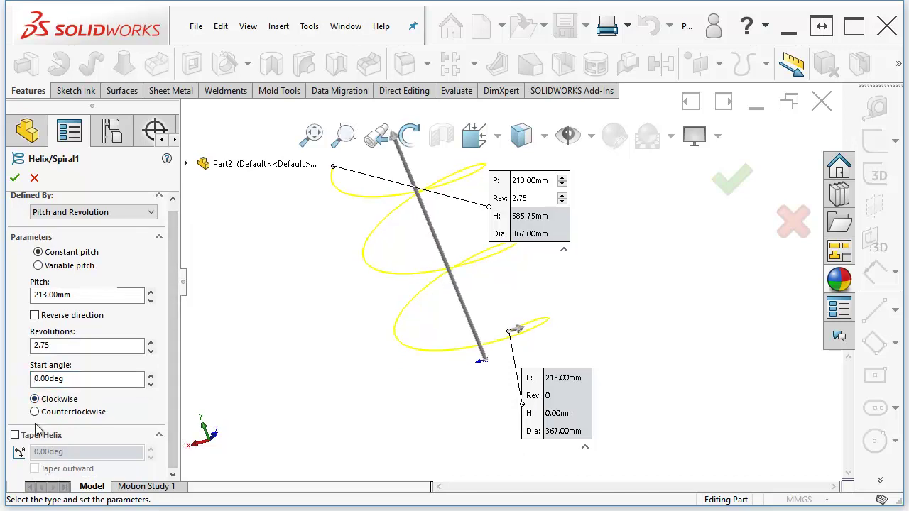
Switch the helix to variable pitch and add a third region with 100 mm pitch, 5 revolutions and 400 mm diameter.
{"action": "left_click", "coordinate": [38, 266]}
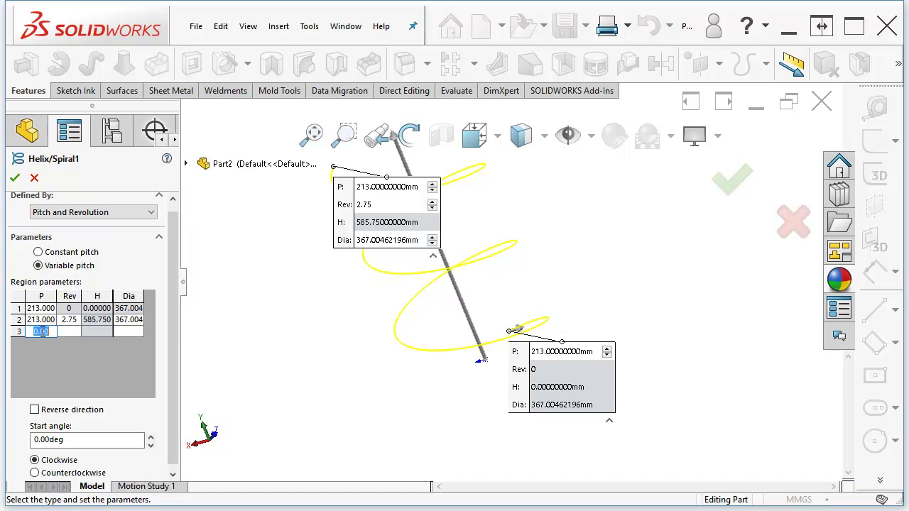
{"action": "type", "text": "100"}
{"action": "left_click", "coordinate": [71, 331]}
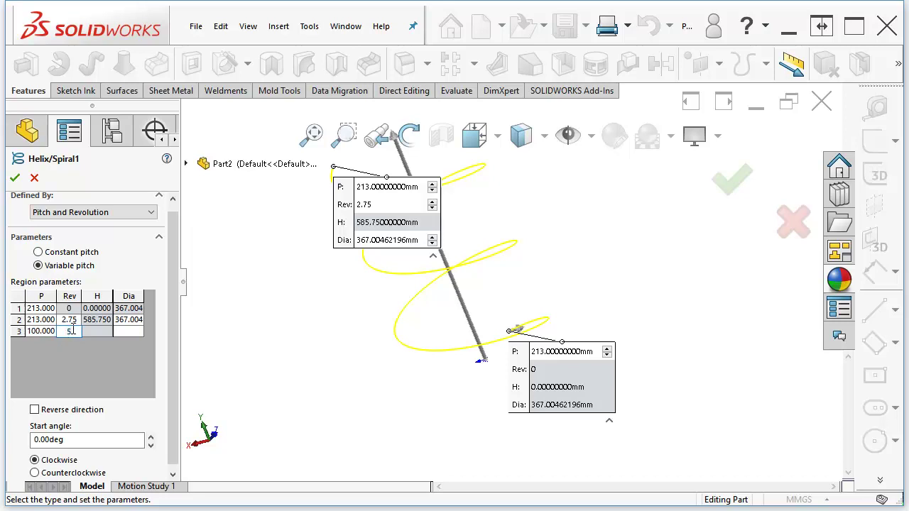
{"action": "type", "text": "5"}
{"action": "left_click", "coordinate": [133, 331]}
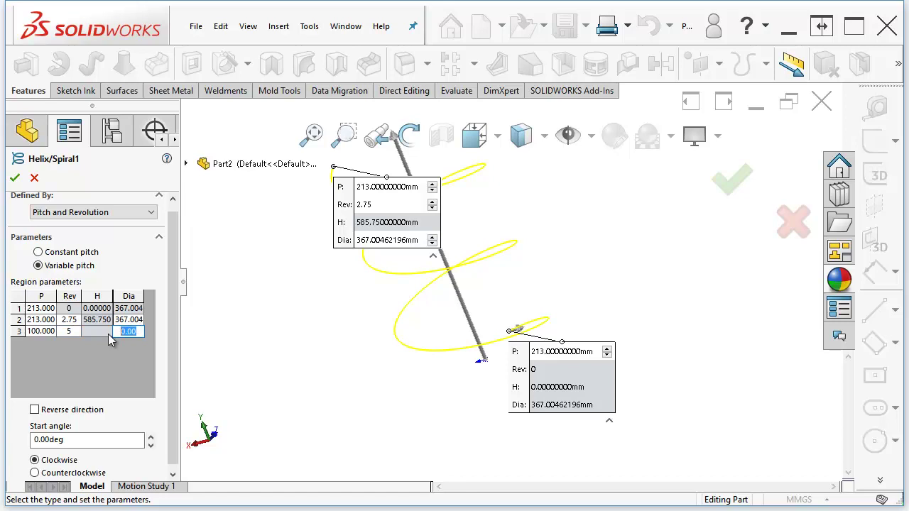
{"action": "type", "text": "400"}
{"action": "key", "text": "Return"}
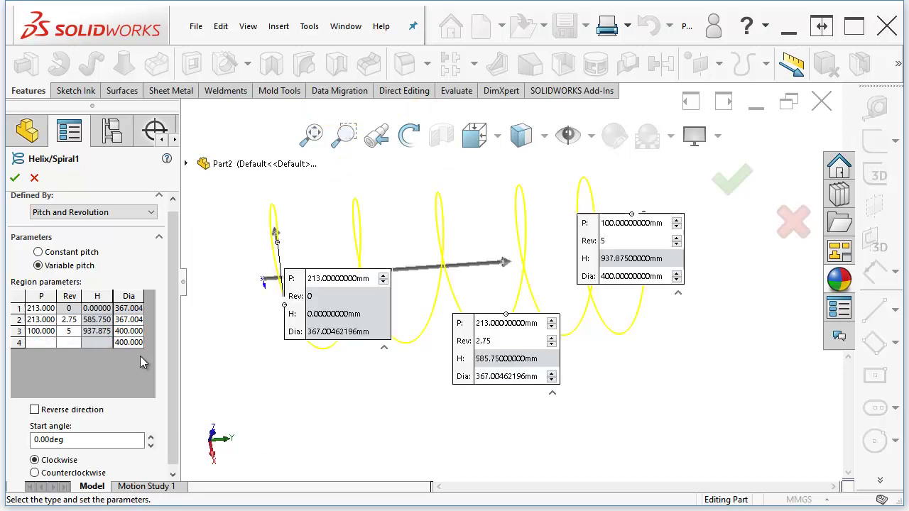
Change the third region of the variable-pitch helix to 10 revolutions and 50 mm pitch.
{"action": "left_click", "coordinate": [75, 331]}
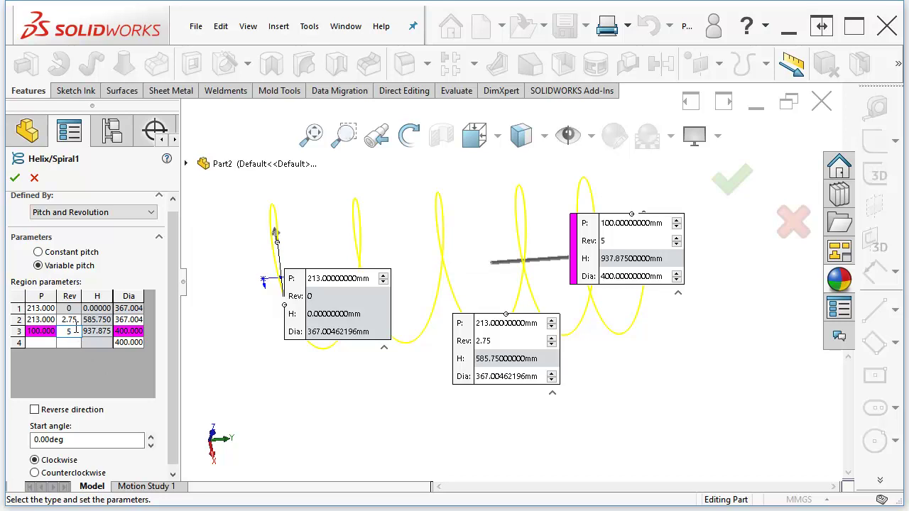
{"action": "left_click_drag", "start_coordinate": [76, 328], "coordinate": [66, 328]}
{"action": "type", "text": "4"}
{"action": "key", "text": "Tab"}
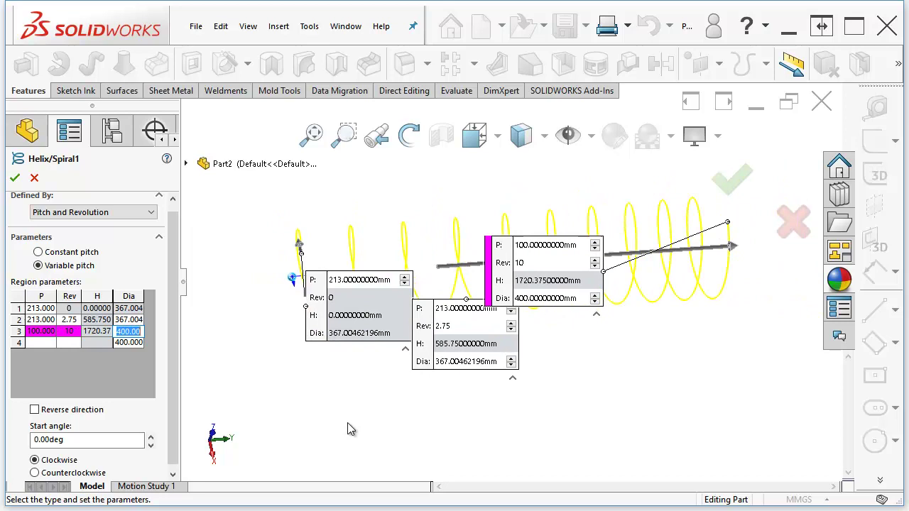
{"action": "left_click", "coordinate": [42, 331]}
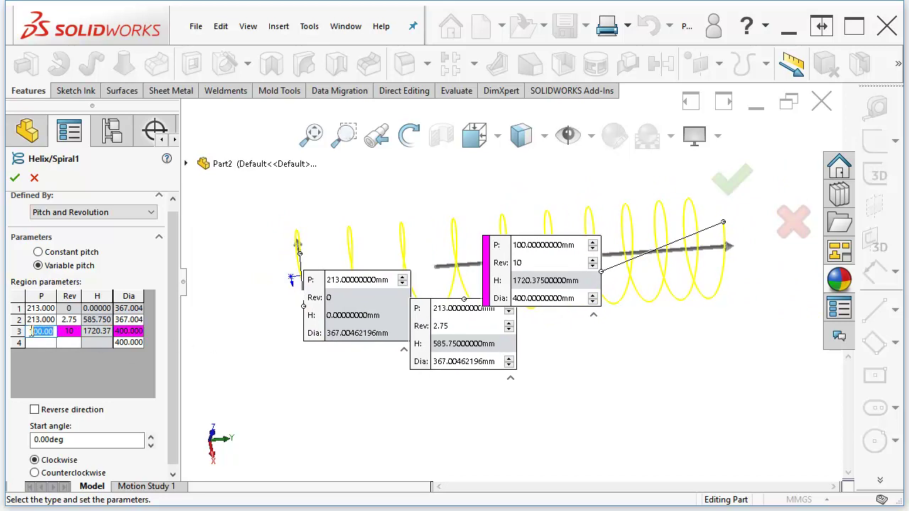
{"action": "type", "text": "50"}
{"action": "key", "text": "Tab"}
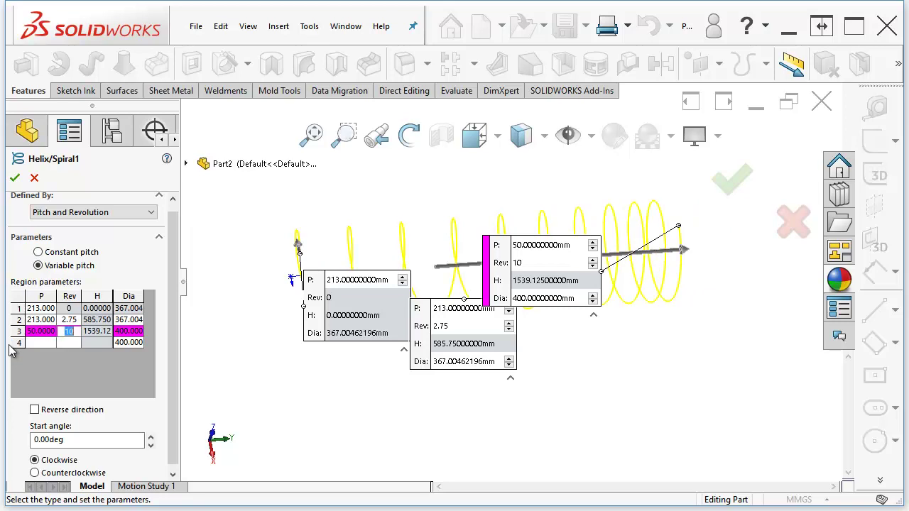
Set the third region's diameter to 600 mm and inspect the widening helix from several directions.
{"action": "middle_click_drag", "start_coordinate": [524, 348], "coordinate": [655, 184]}
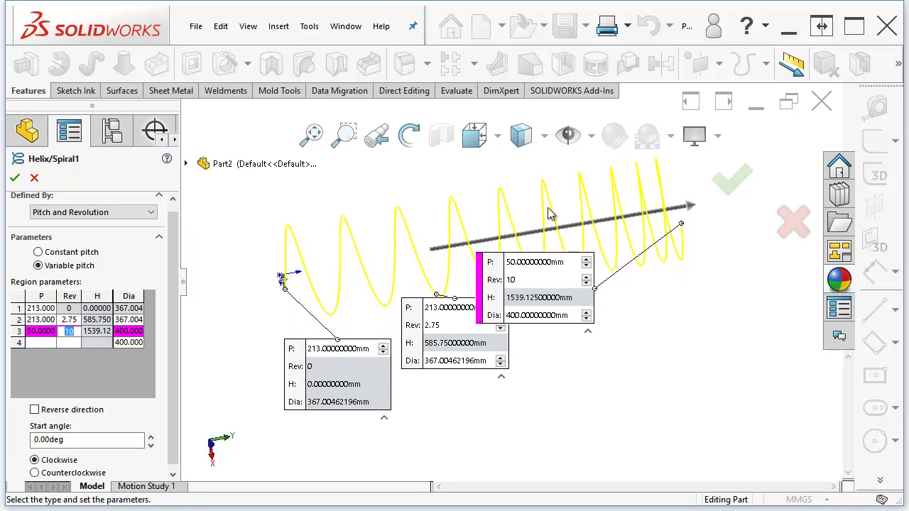
{"action": "middle_click_drag", "start_coordinate": [571, 213], "coordinate": [448, 329]}
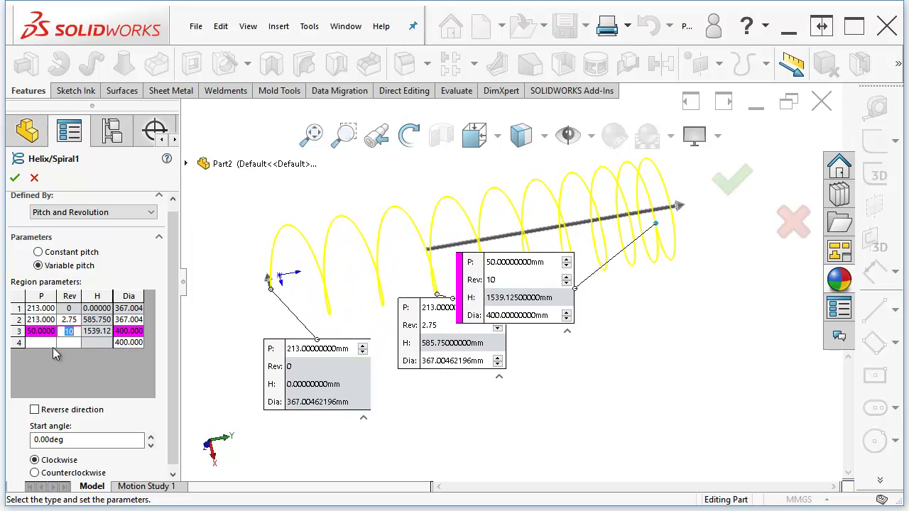
{"action": "left_click", "coordinate": [133, 334]}
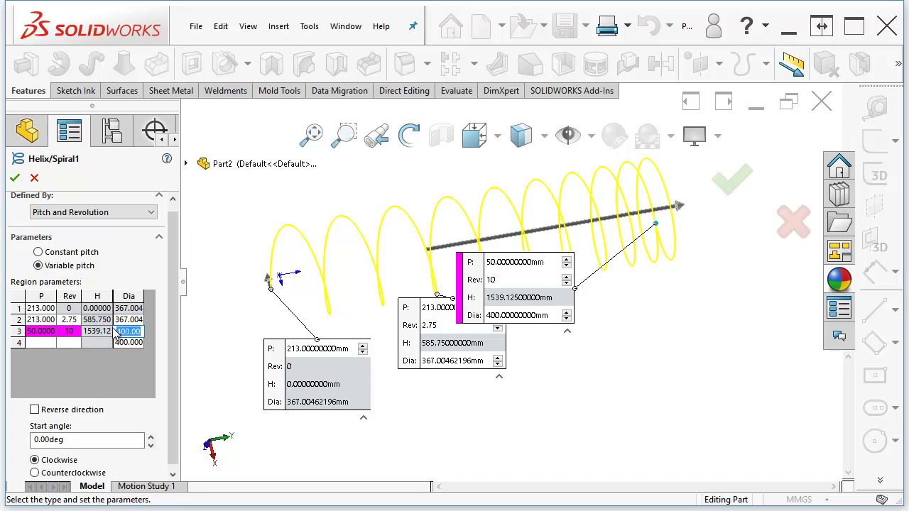
{"action": "type", "text": "600"}
{"action": "key", "text": "Tab"}
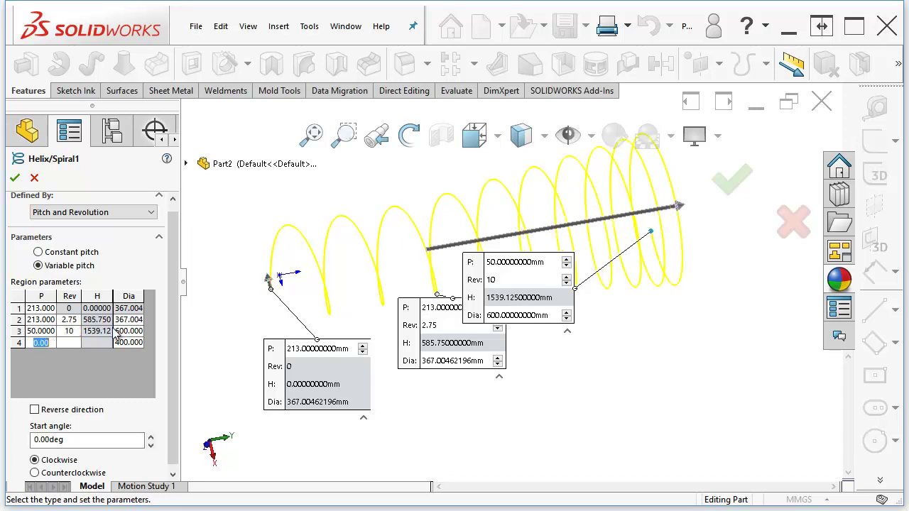
{"action": "key", "text": "ctrl+5"}
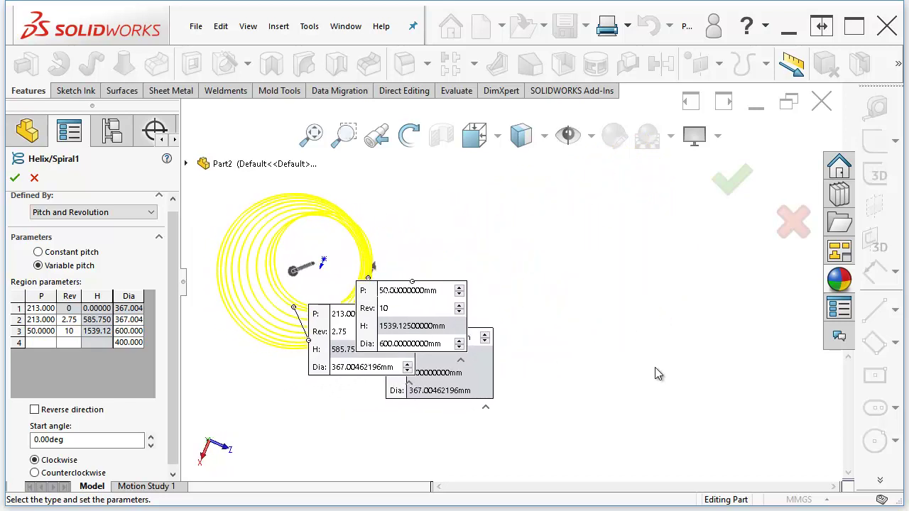
{"action": "key", "text": "ctrl+7"}
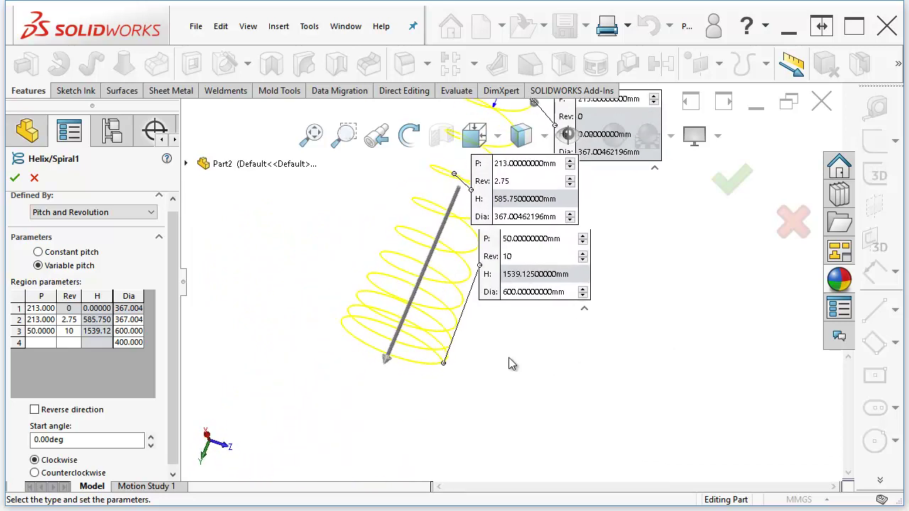
{"action": "middle_click_drag", "start_coordinate": [437, 358], "coordinate": [470, 336]}
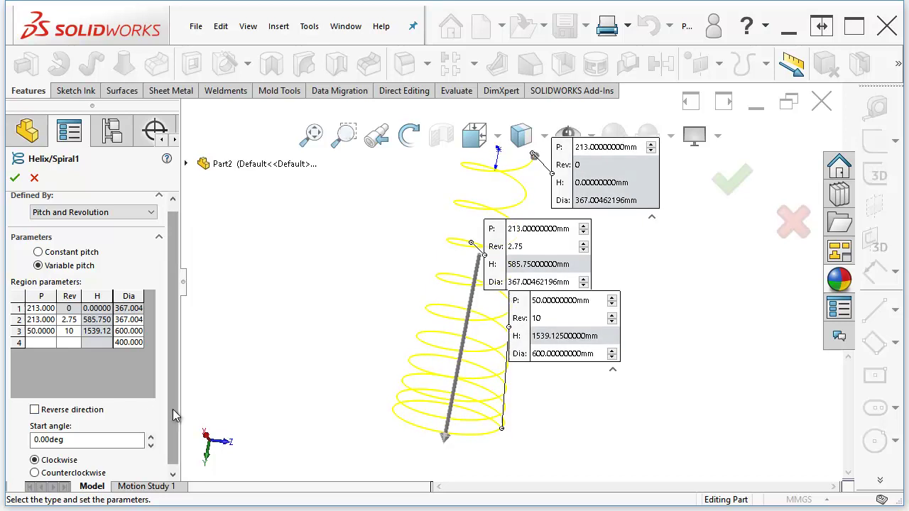
Return the helix to constant pitch and taper it outward by 15°.
{"action": "scroll", "coordinate": [172, 410], "scroll_direction": "down", "scroll_amount": 1}
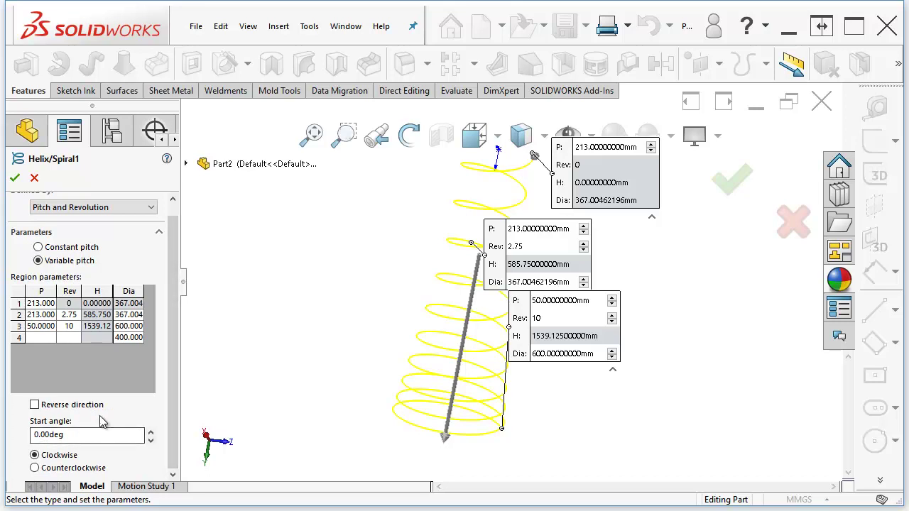
{"action": "left_click", "coordinate": [39, 249]}
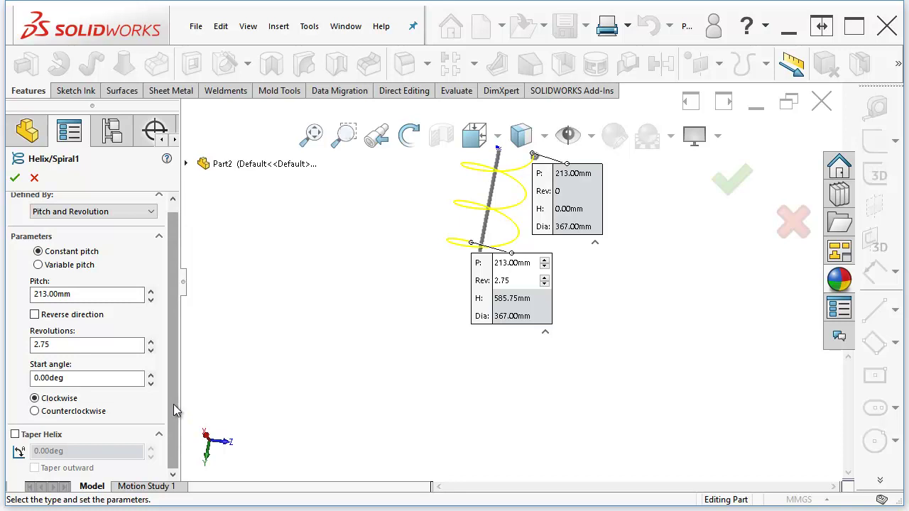
{"action": "left_click", "coordinate": [15, 435]}
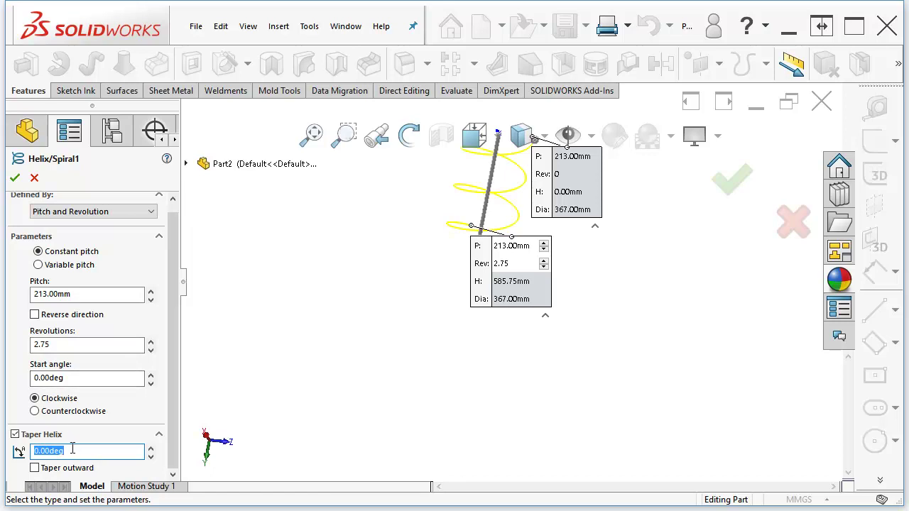
{"action": "type", "text": "15"}
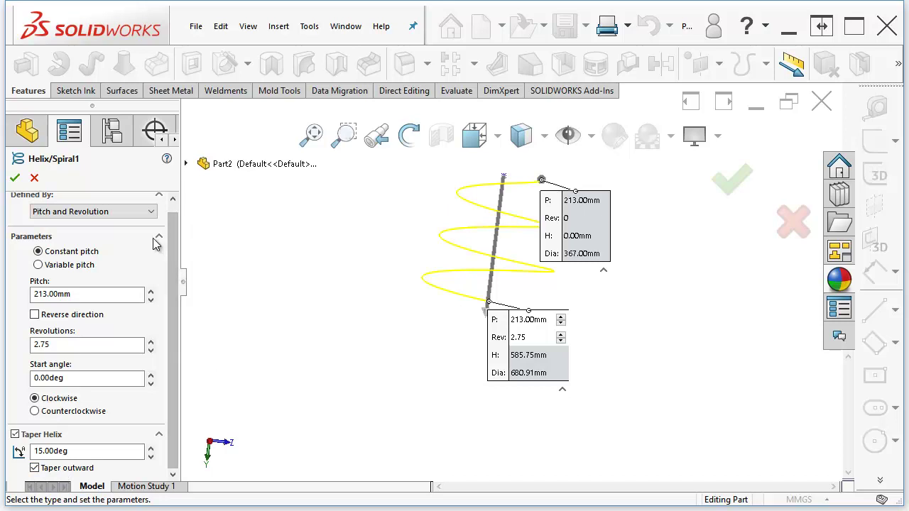
Redefine the helix as a spiral, try the counterclockwise direction, set it back to clockwise and accept the curve.
{"action": "left_click", "coordinate": [151, 212]}
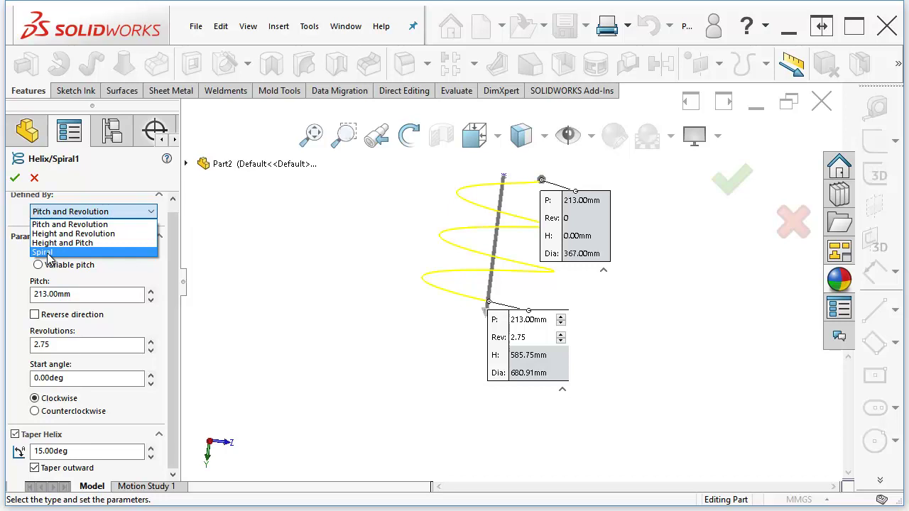
{"action": "left_click", "coordinate": [42, 253]}
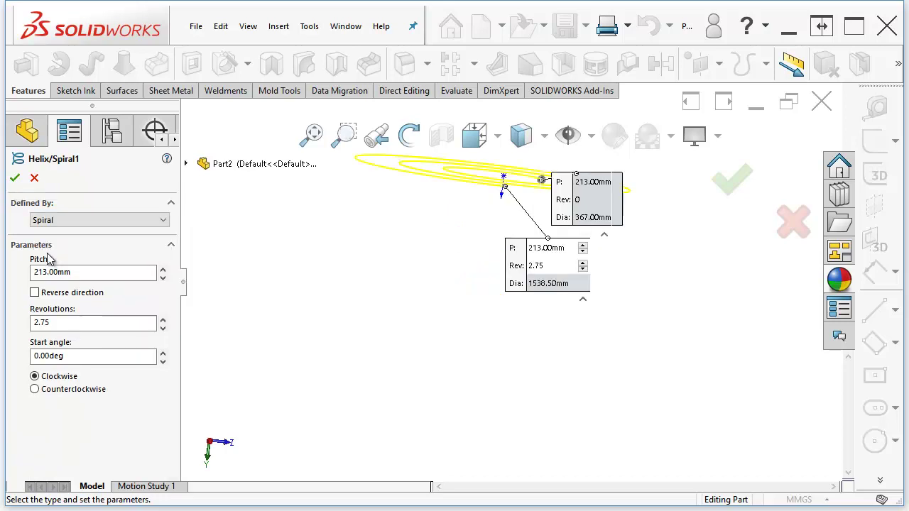
{"action": "middle_click_drag", "start_coordinate": [395, 276], "coordinate": [466, 304]}
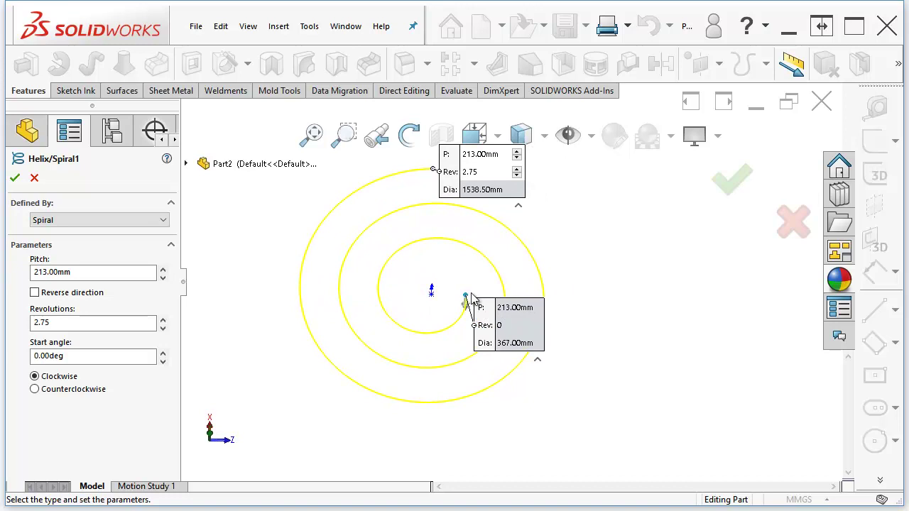
{"action": "left_click", "coordinate": [35, 392]}
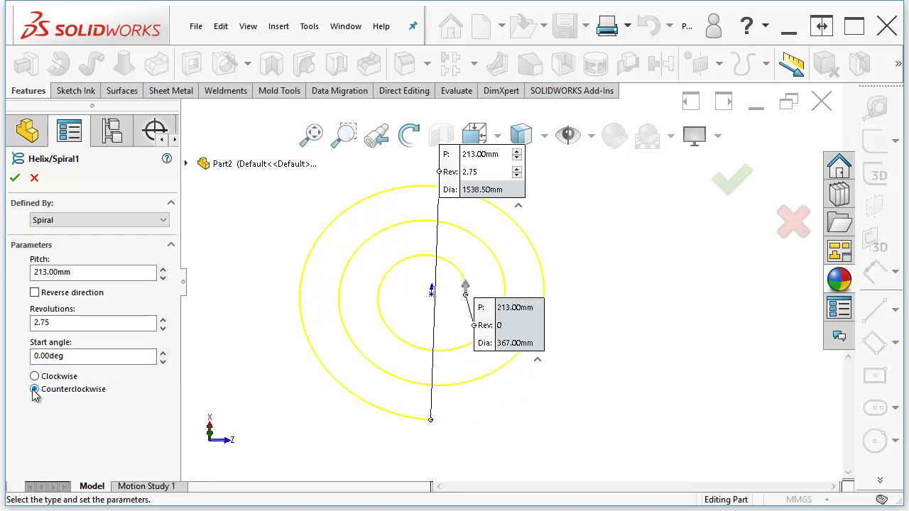
{"action": "left_click", "coordinate": [35, 377]}
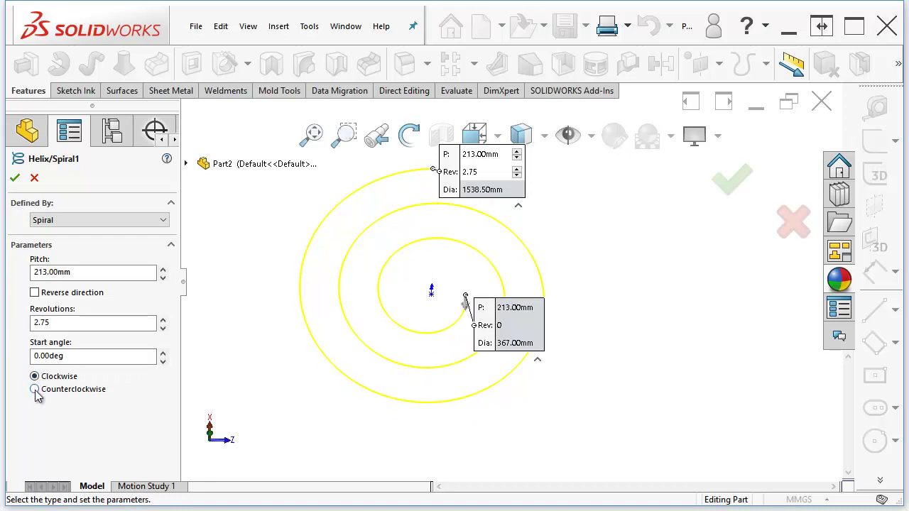
{"action": "left_click", "coordinate": [15, 179]}
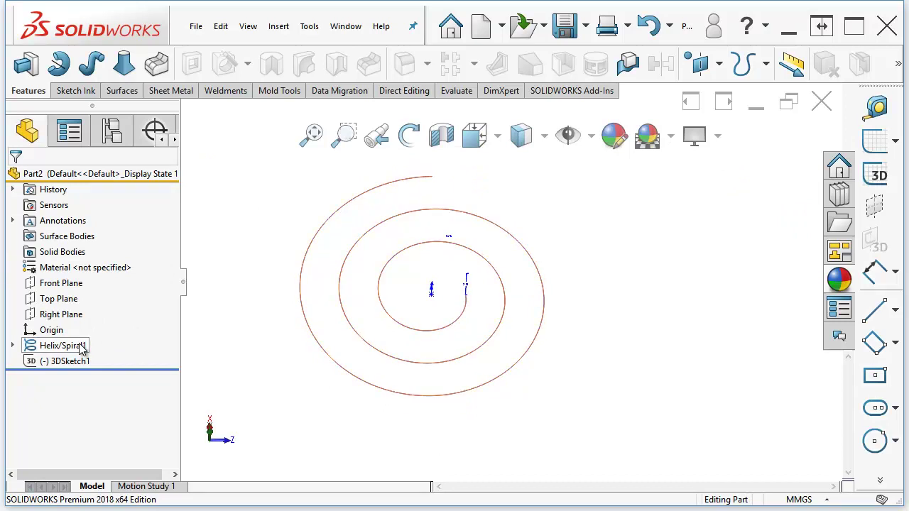
Inspect the finished spiral from several directions.
{"action": "key", "text": "Down"}
{"action": "key", "text": "Down"}
{"action": "key", "text": "Down"}
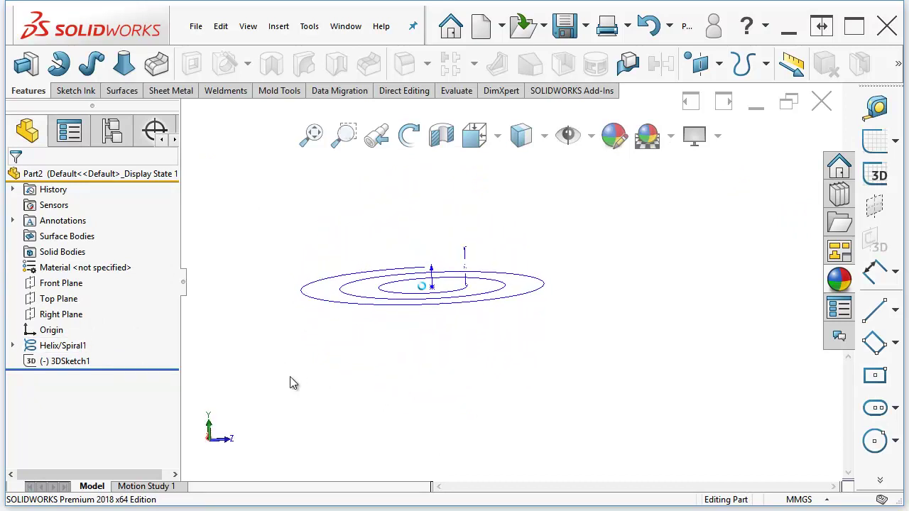
{"action": "middle_click_drag", "start_coordinate": [290, 377], "coordinate": [338, 383]}
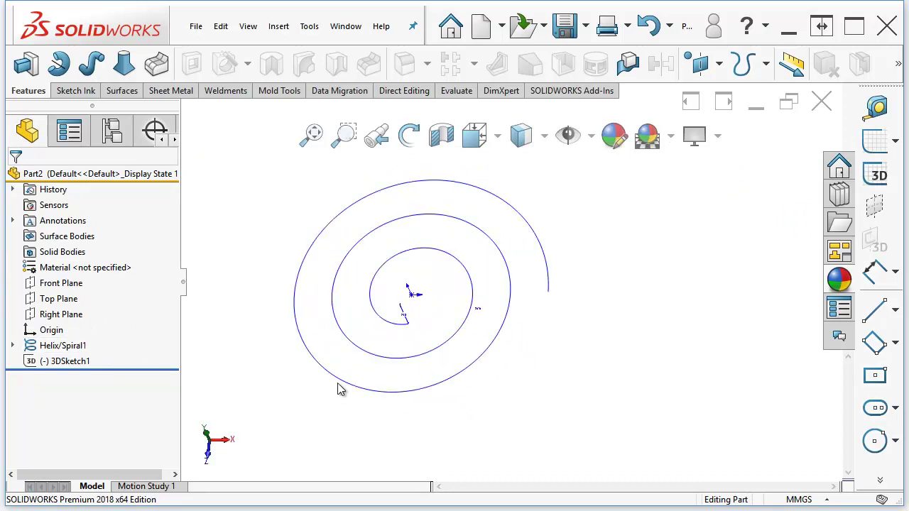
{"action": "left_click", "coordinate": [467, 377]}
{"action": "key", "text": "Down"}
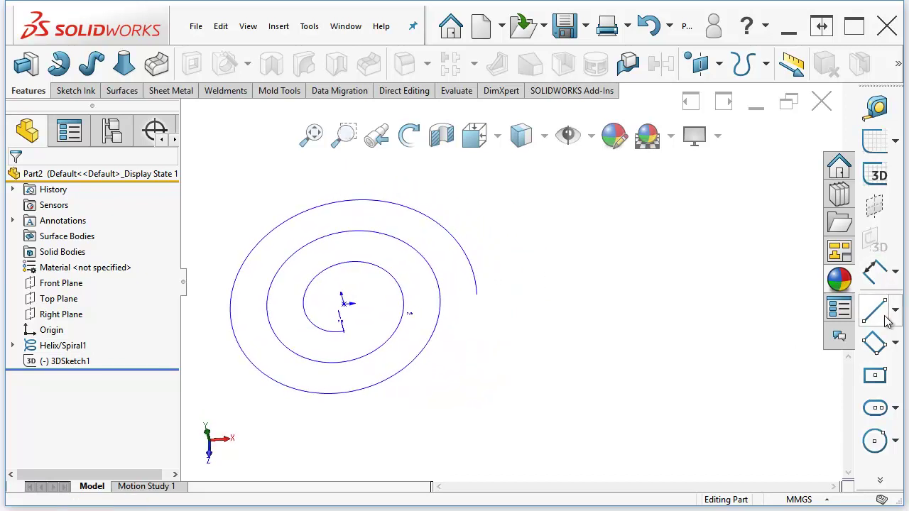
{"action": "left_click", "coordinate": [490, 356]}
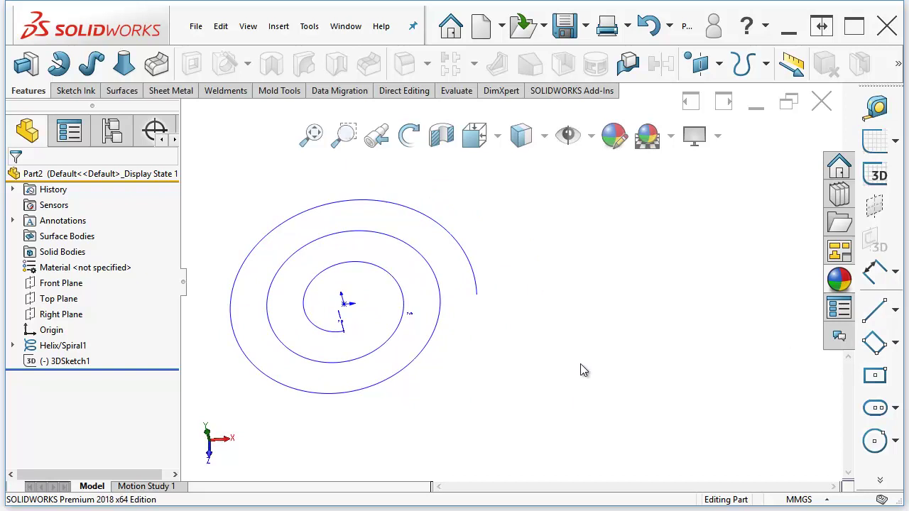
Sketch a wavy four-point spline on the Front Plane, on the +X side of the spiral, and exit the sketch.
{"action": "left_click", "coordinate": [61, 284]}
{"action": "left_click", "coordinate": [880, 481]}
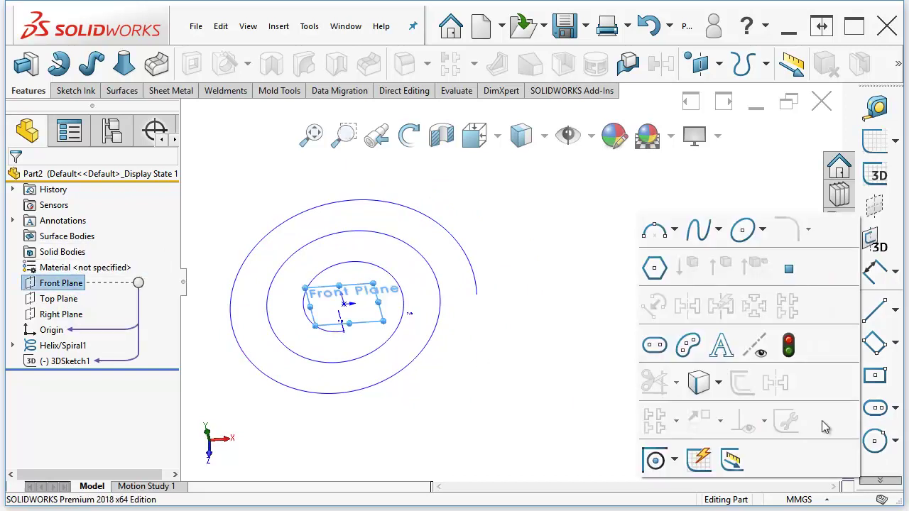
{"action": "left_click", "coordinate": [718, 229]}
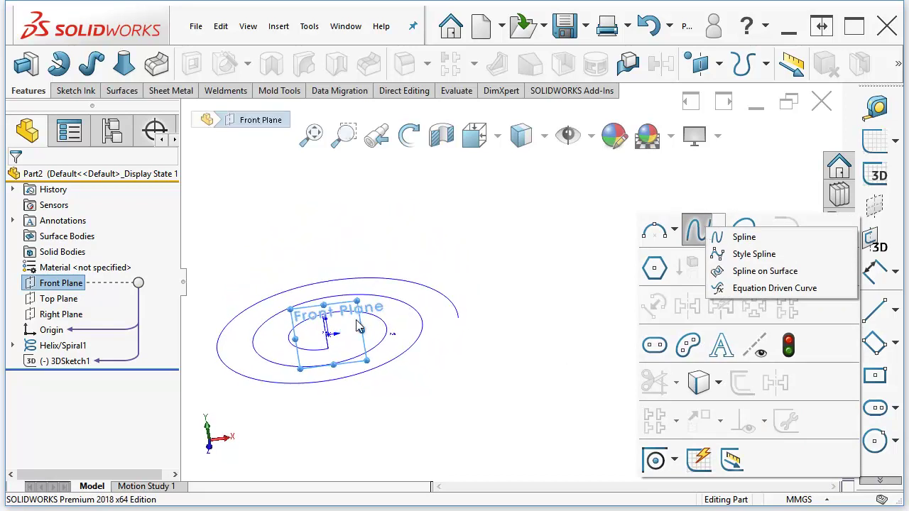
{"action": "left_click", "coordinate": [746, 239]}
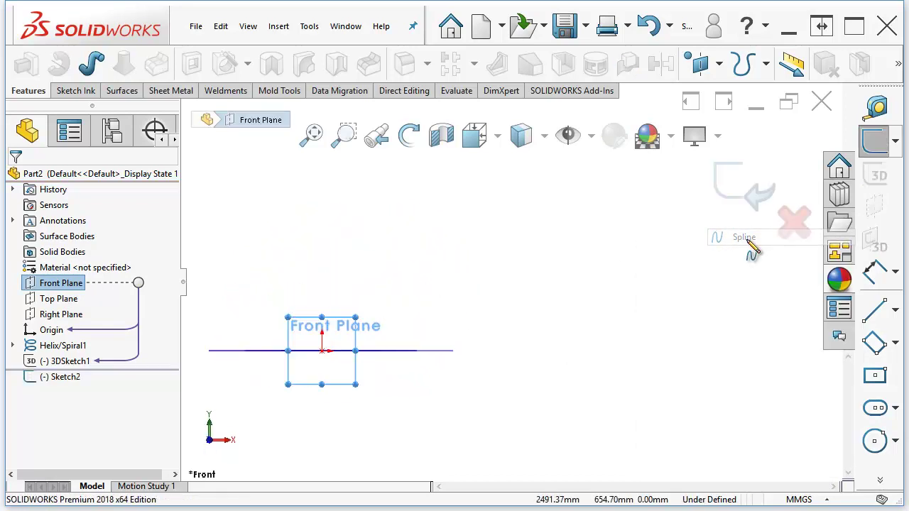
{"action": "left_click", "coordinate": [490, 350]}
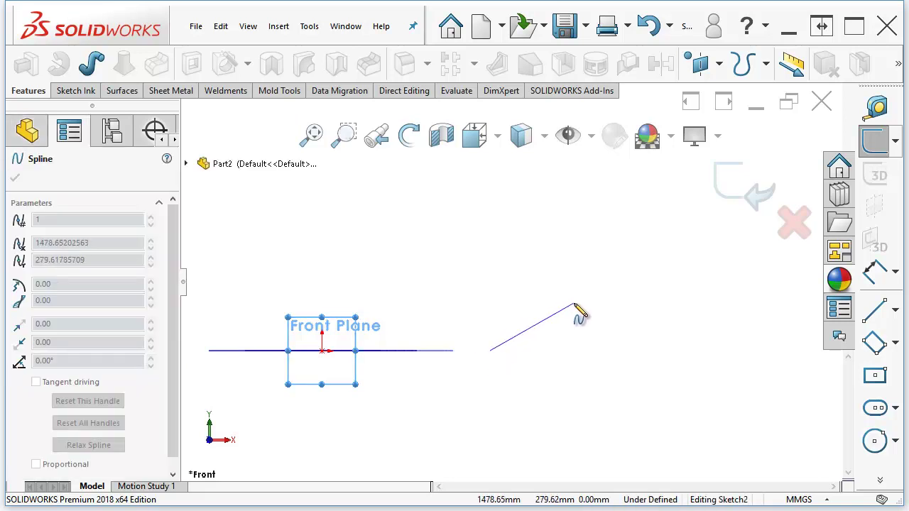
{"action": "left_click", "coordinate": [574, 304]}
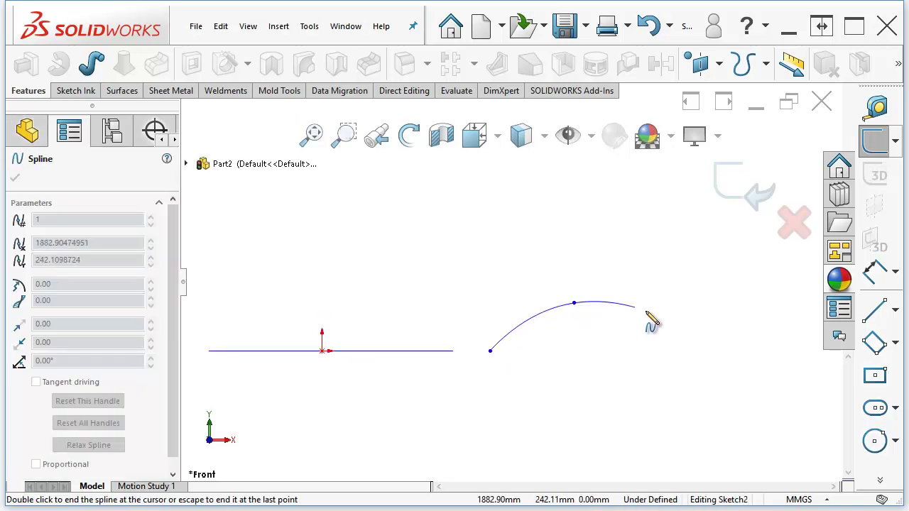
{"action": "left_click", "coordinate": [677, 351]}
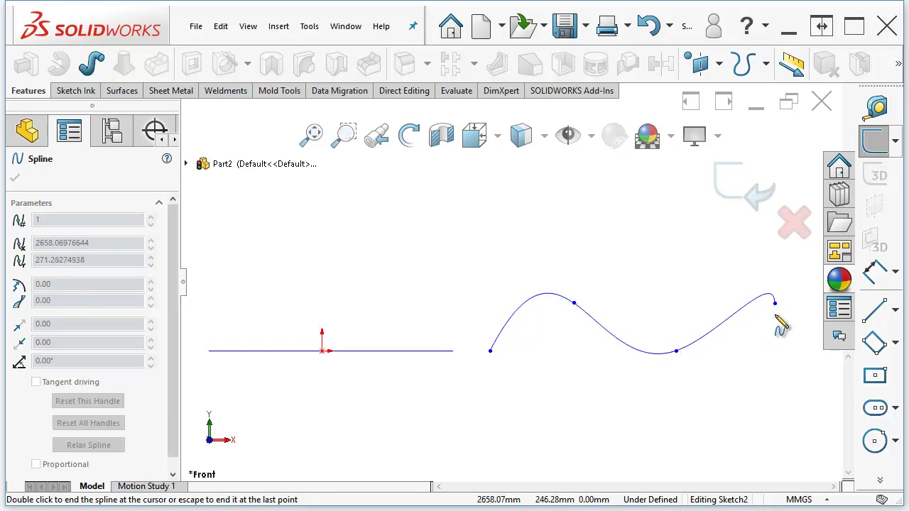
{"action": "right_click", "coordinate": [773, 307]}
{"action": "left_click", "coordinate": [715, 311]}
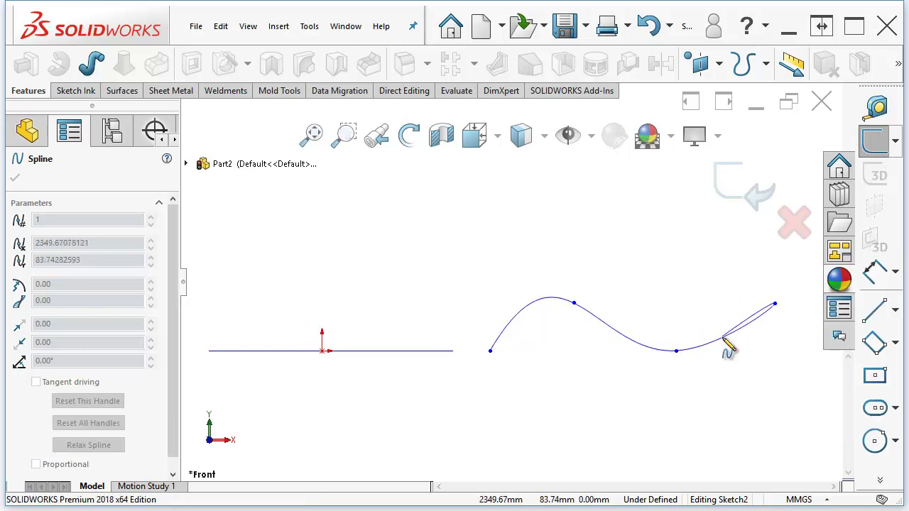
{"action": "key", "text": "Escape"}
{"action": "middle_click_drag", "start_coordinate": [714, 375], "coordinate": [522, 354]}
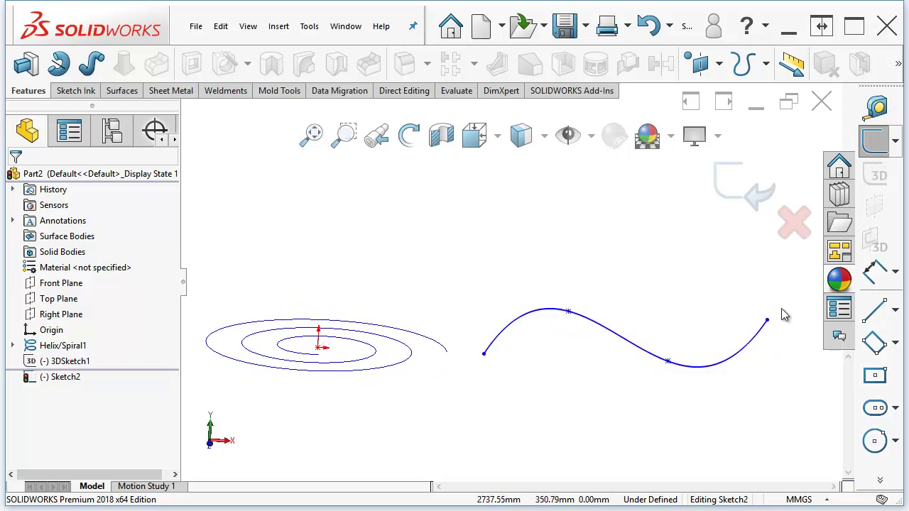
{"action": "left_click", "coordinate": [746, 195]}
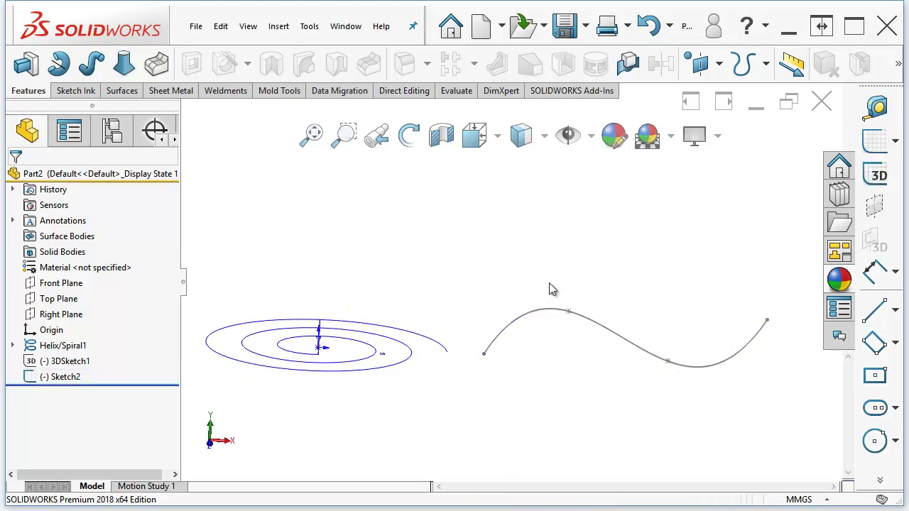
Sketch an arched three-point spline on the Top Plane between the ends of the Front Plane spline and exit the sketch.
{"action": "scroll", "coordinate": [582, 272], "scroll_direction": "up", "scroll_amount": 2}
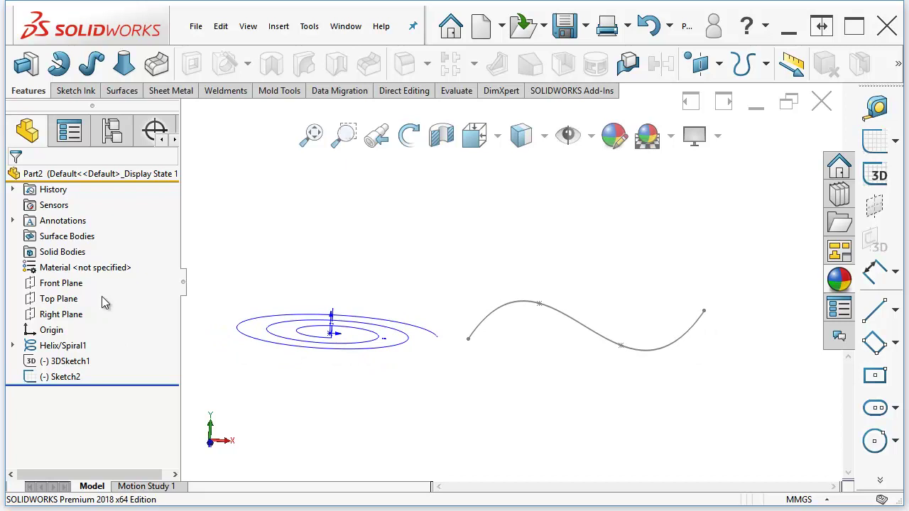
{"action": "left_click", "coordinate": [63, 299]}
{"action": "key", "text": "ctrl+8"}
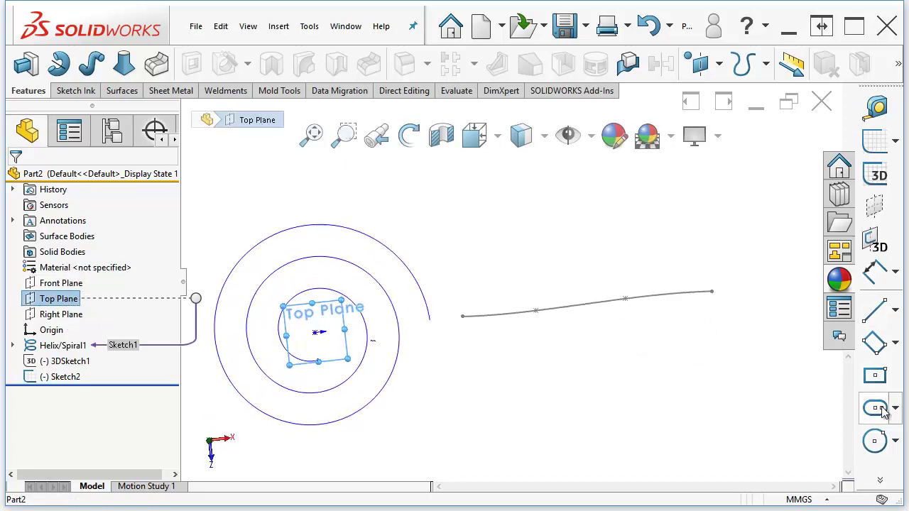
{"action": "left_click", "coordinate": [881, 482]}
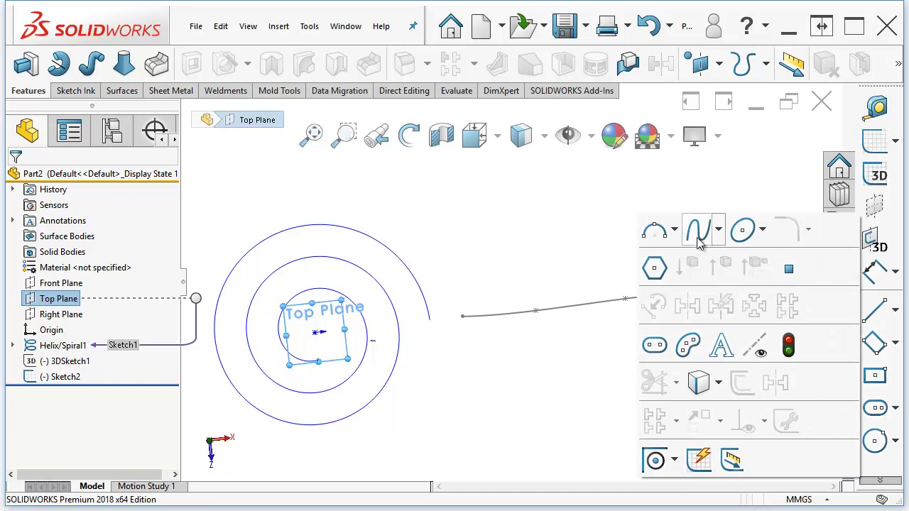
{"action": "left_click", "coordinate": [719, 231]}
{"action": "left_click", "coordinate": [742, 239]}
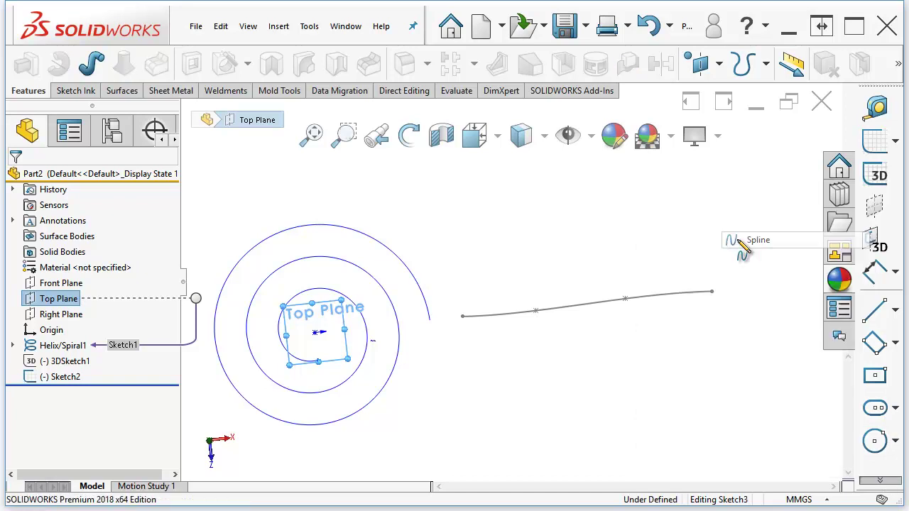
{"action": "left_click", "coordinate": [461, 323]}
{"action": "left_click", "coordinate": [578, 221]}
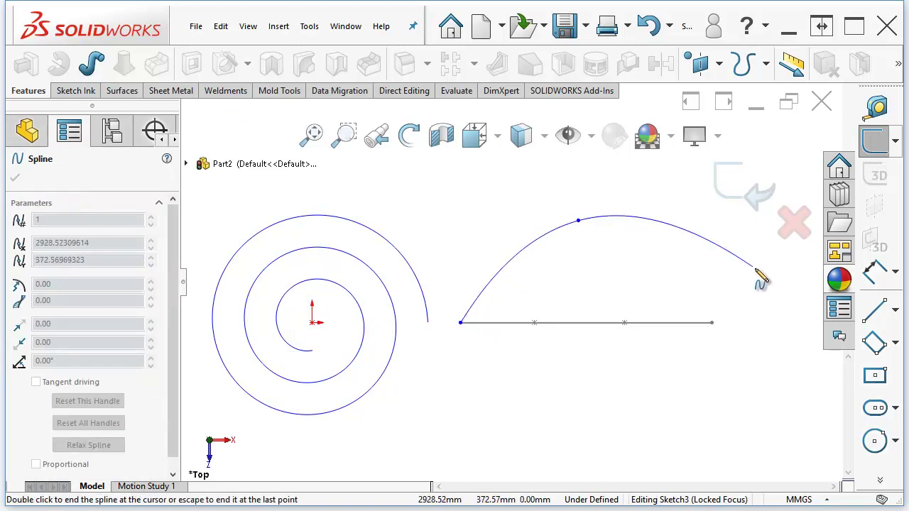
{"action": "double_click", "coordinate": [714, 324]}
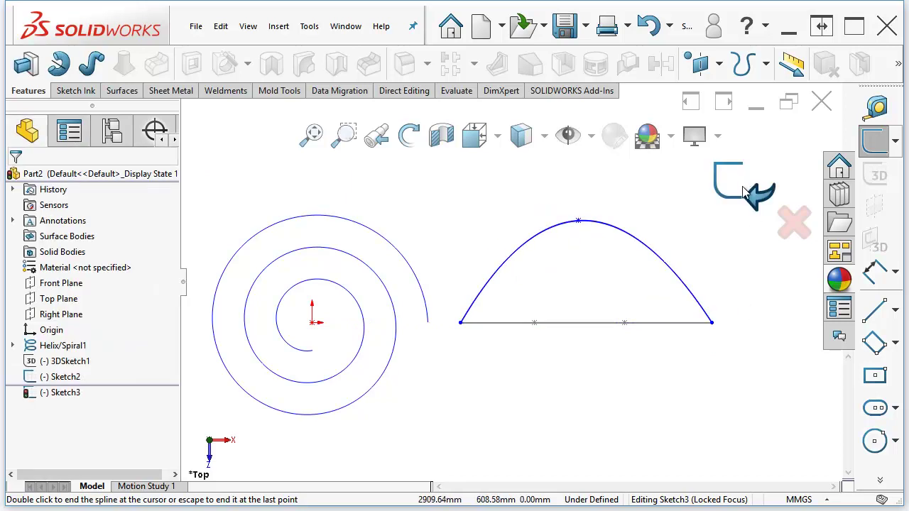
{"action": "left_click", "coordinate": [744, 192]}
{"action": "mouse_move", "coordinate": [751, 251]}
{"action": "middle_mouse_down"}
{"action": "mouse_move", "coordinate": [658, 352]}
{"action": "mouse_move", "coordinate": [603, 363]}
{"action": "mouse_move", "coordinate": [587, 353]}
{"action": "mouse_move", "coordinate": [607, 347]}
{"action": "middle_mouse_up"}
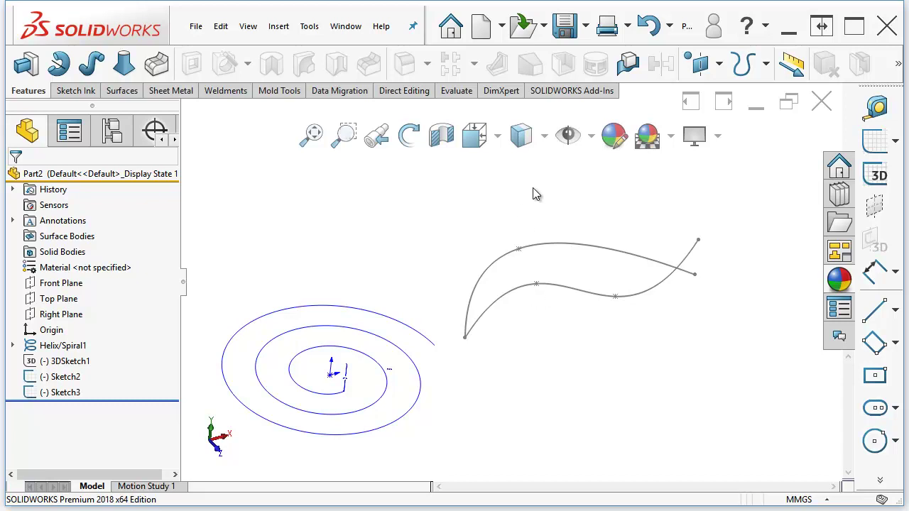
Create a sketch-on-sketch projected curve from the Front Plane spline and the Top Plane spline.
{"action": "left_click", "coordinate": [280, 26]}
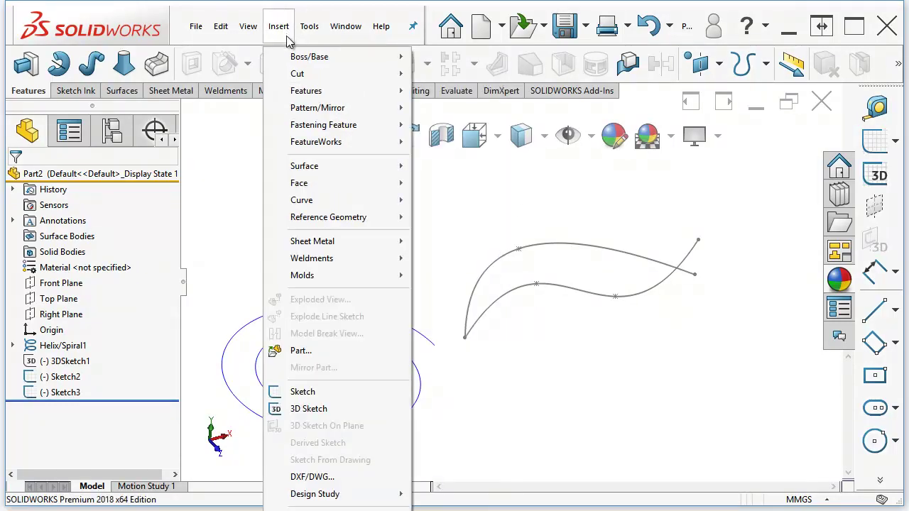
{"action": "mouse_move", "coordinate": [317, 204]}
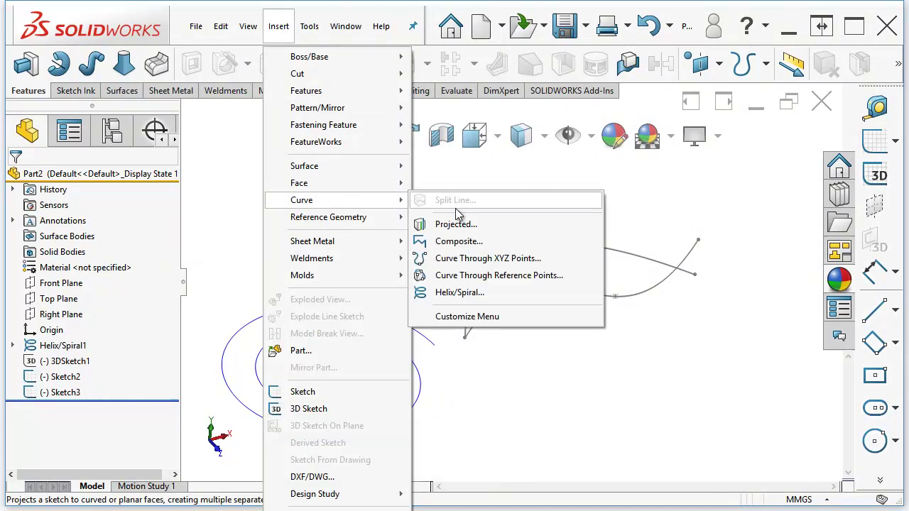
{"action": "left_click", "coordinate": [450, 229]}
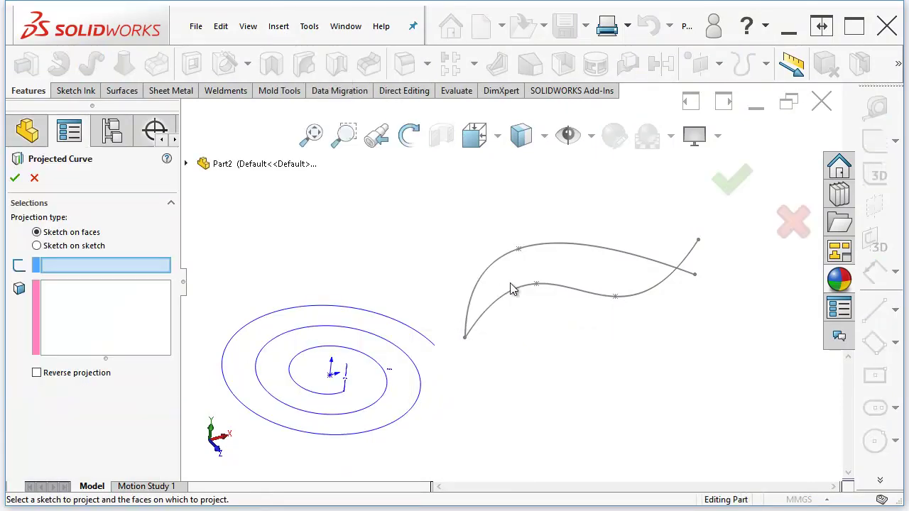
{"action": "left_click", "coordinate": [36, 245]}
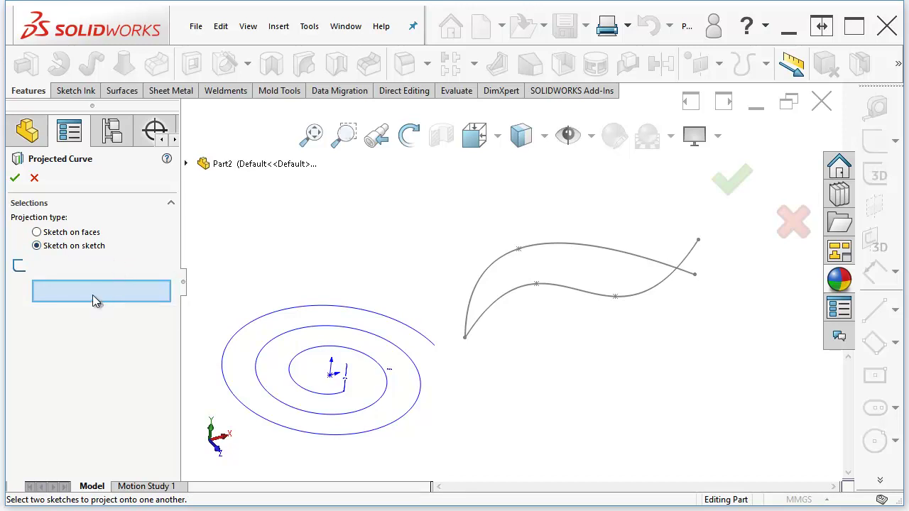
{"action": "left_click", "coordinate": [489, 313]}
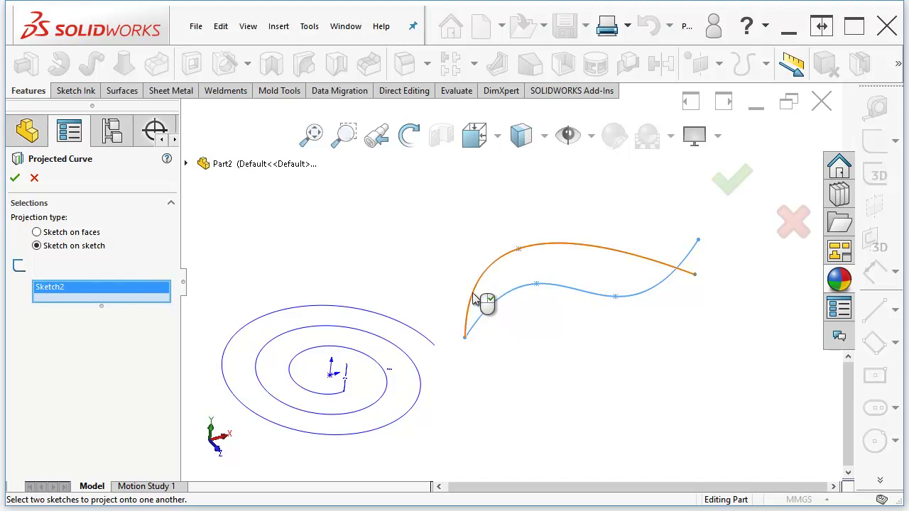
{"action": "left_click", "coordinate": [475, 299]}
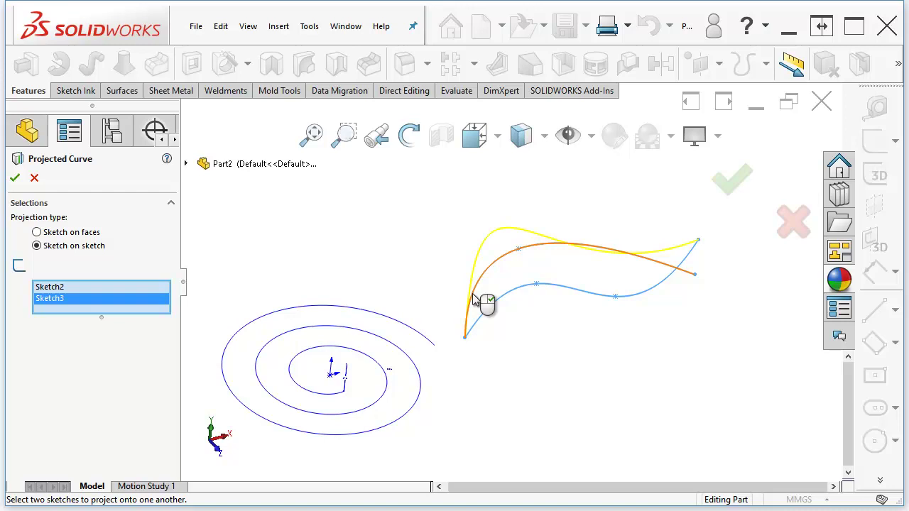
{"action": "right_click", "coordinate": [475, 299]}
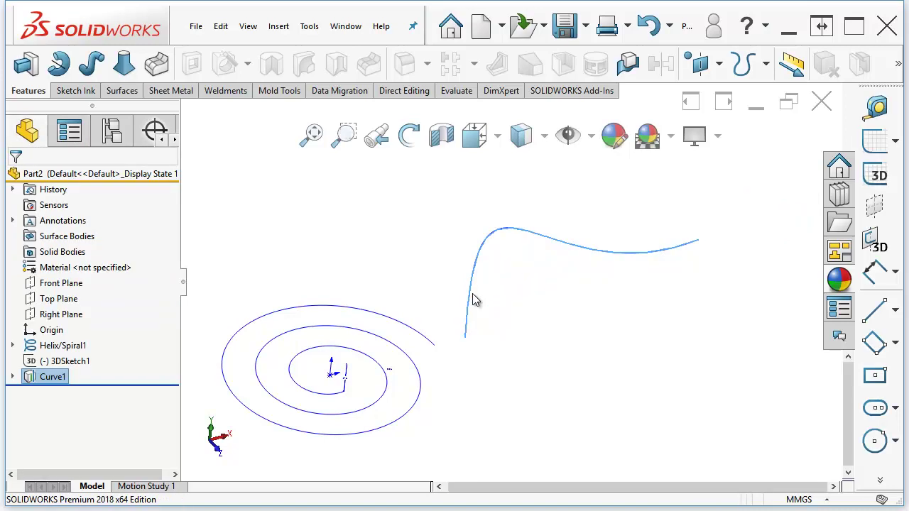
Examine the projected curve from behind and highlight each of its two source sketches in turn.
{"action": "middle_click_drag", "start_coordinate": [542, 319], "coordinate": [342, 382]}
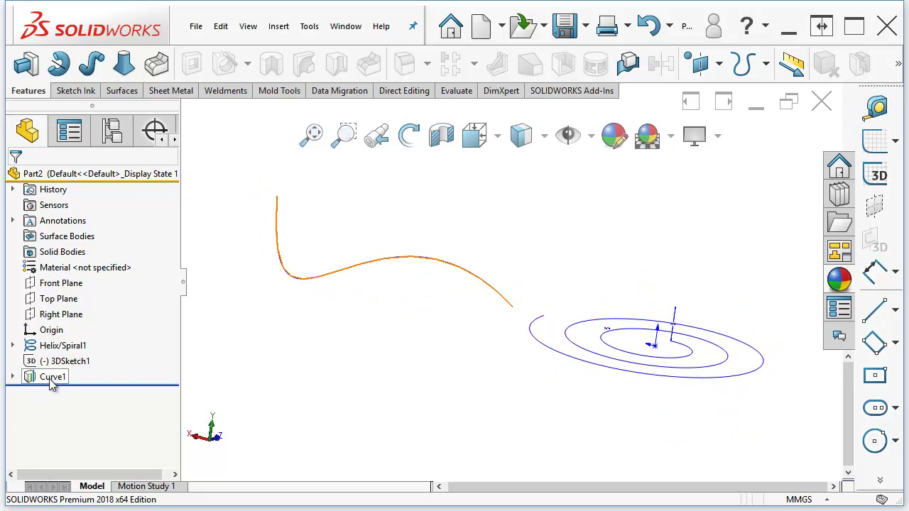
{"action": "left_click", "coordinate": [13, 377]}
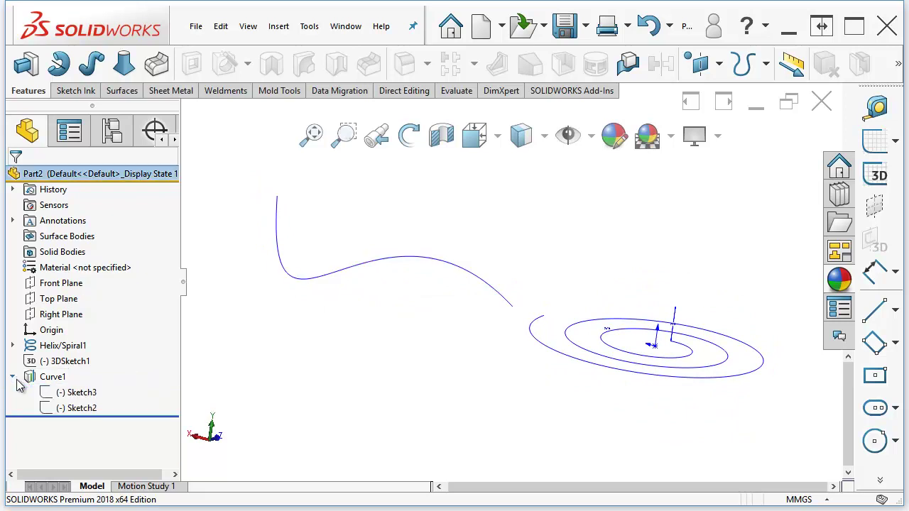
{"action": "left_click", "coordinate": [64, 395]}
{"action": "left_click", "coordinate": [72, 408]}
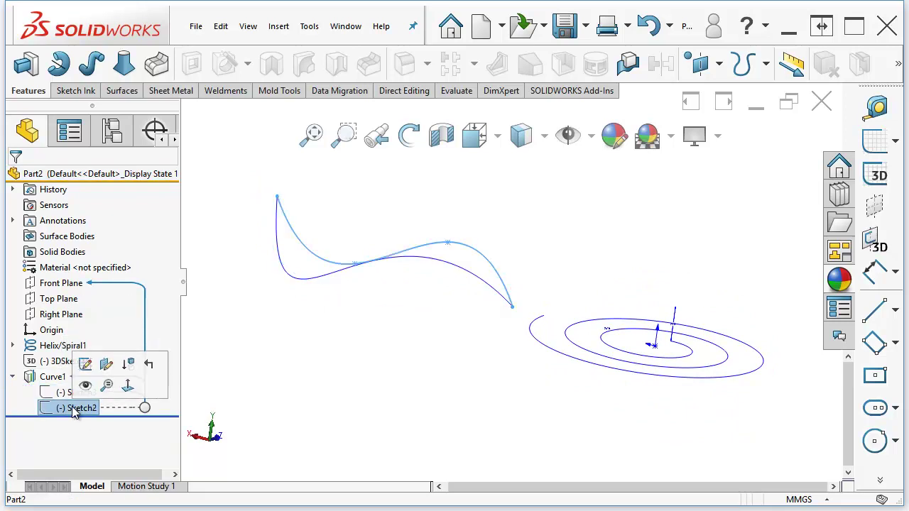
{"action": "left_click", "coordinate": [278, 400]}
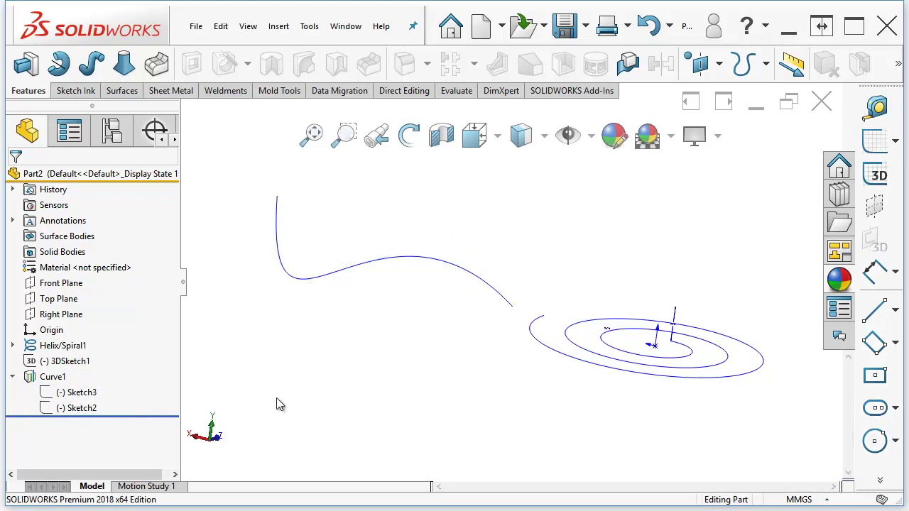
{"action": "left_click", "coordinate": [81, 393]}
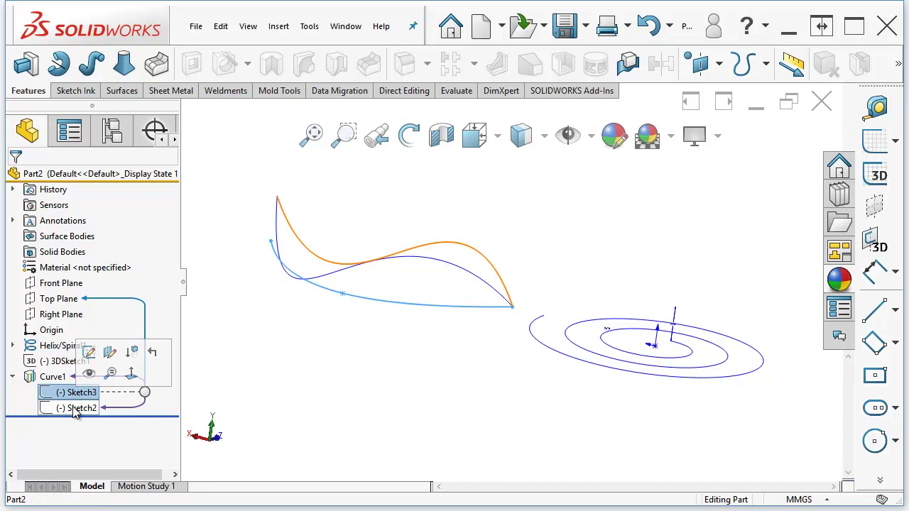
{"action": "left_click", "coordinate": [75, 408]}
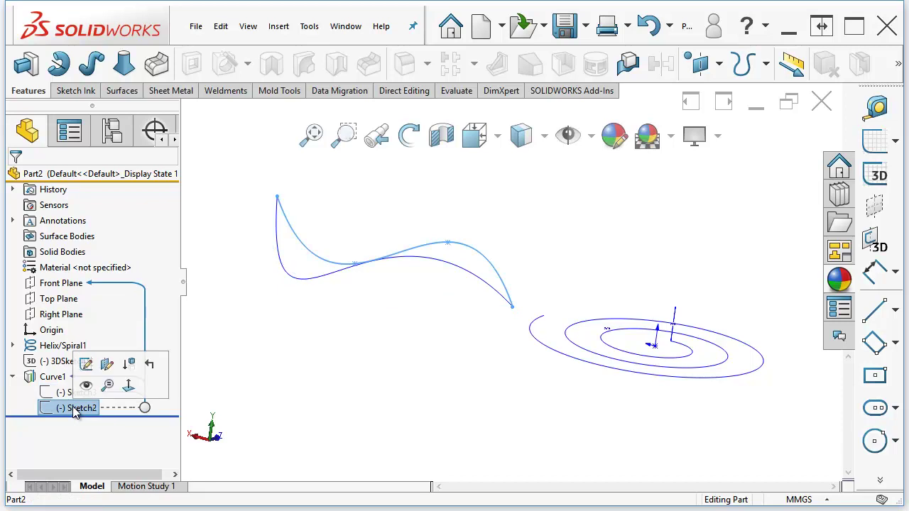
{"action": "left_click", "coordinate": [300, 386]}
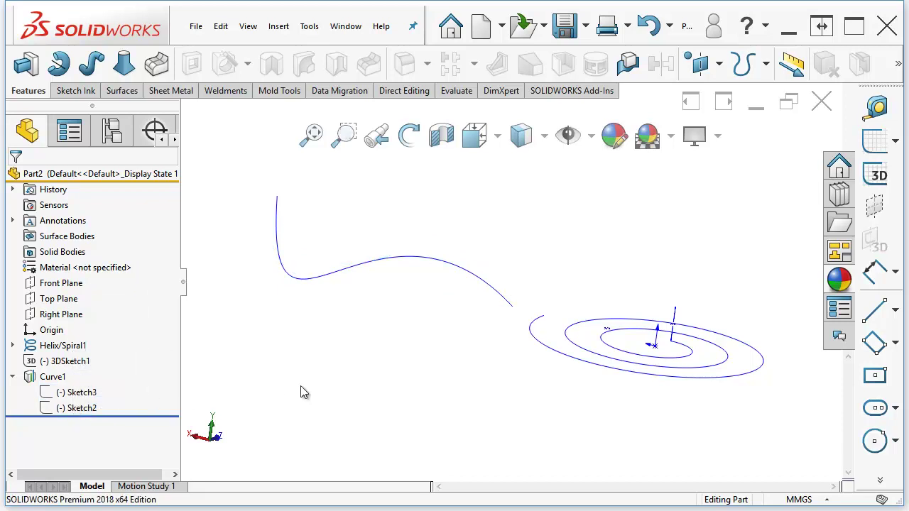
Edit Sketch3, move the arched spline's middle point to the +Z side at about X 1799, Y -701 mm, and exit the sketch.
{"action": "left_click", "coordinate": [77, 393]}
{"action": "left_click", "coordinate": [96, 351]}
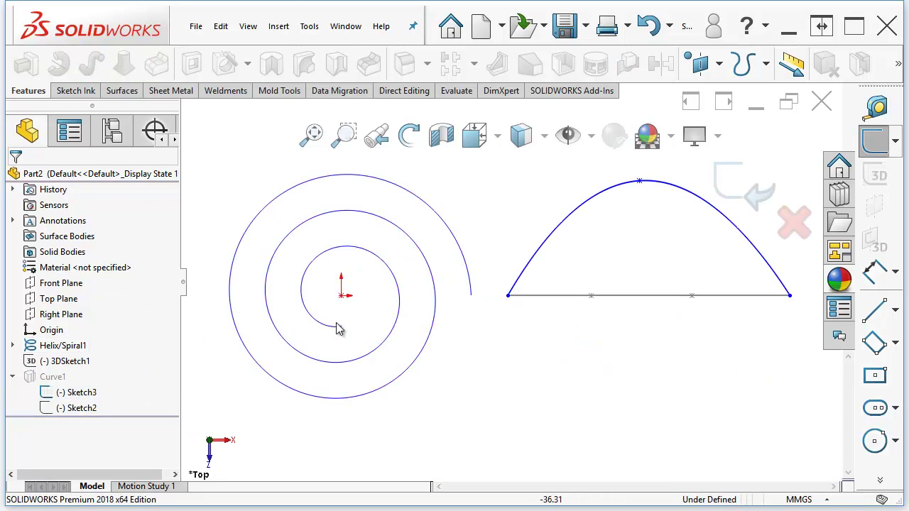
{"action": "middle_click_drag", "start_coordinate": [590, 305], "coordinate": [604, 223]}
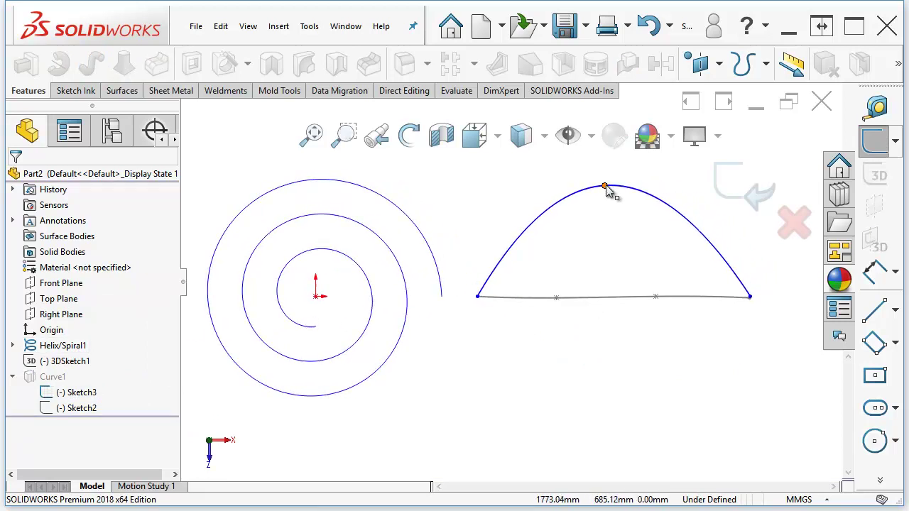
{"action": "left_click_drag", "start_coordinate": [605, 187], "coordinate": [610, 411]}
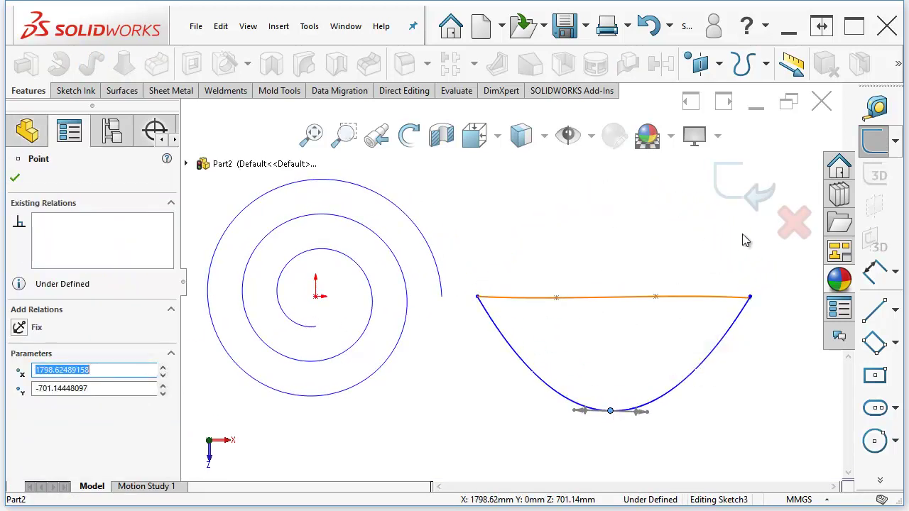
{"action": "left_click", "coordinate": [738, 189]}
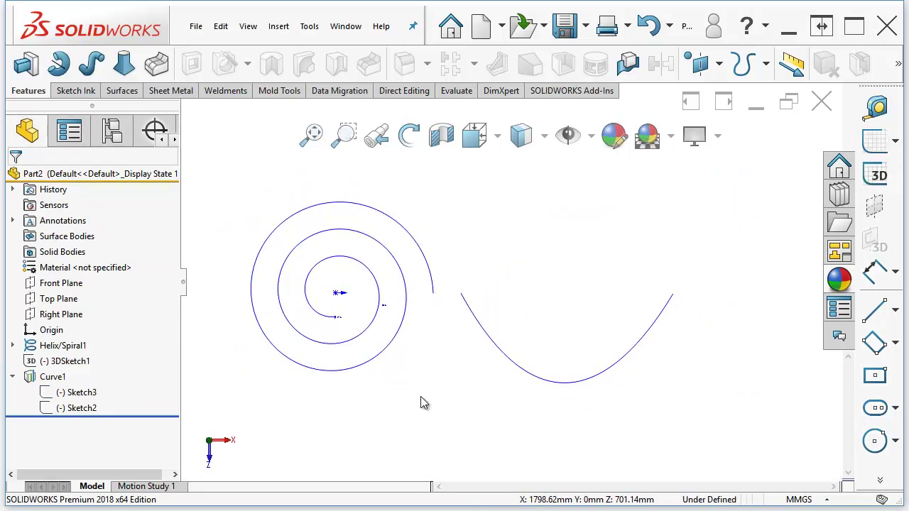
{"action": "key", "text": "Up"}
{"action": "key", "text": "Up"}
{"action": "key", "text": "Up"}
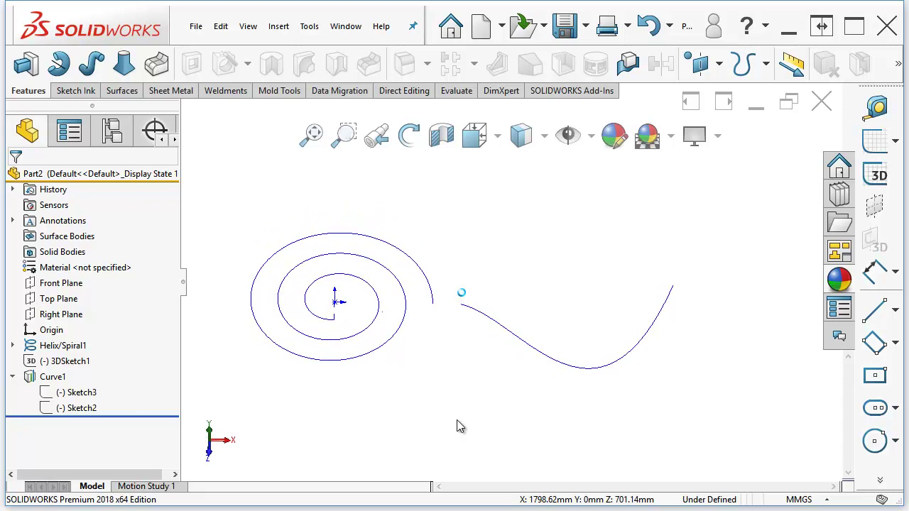
Edit Sketch3 again, pull the spline's far endpoint in to about X 2039, Y -537 mm, exit and view the curve from the front.
{"action": "left_click", "coordinate": [71, 397]}
{"action": "left_click", "coordinate": [74, 409]}
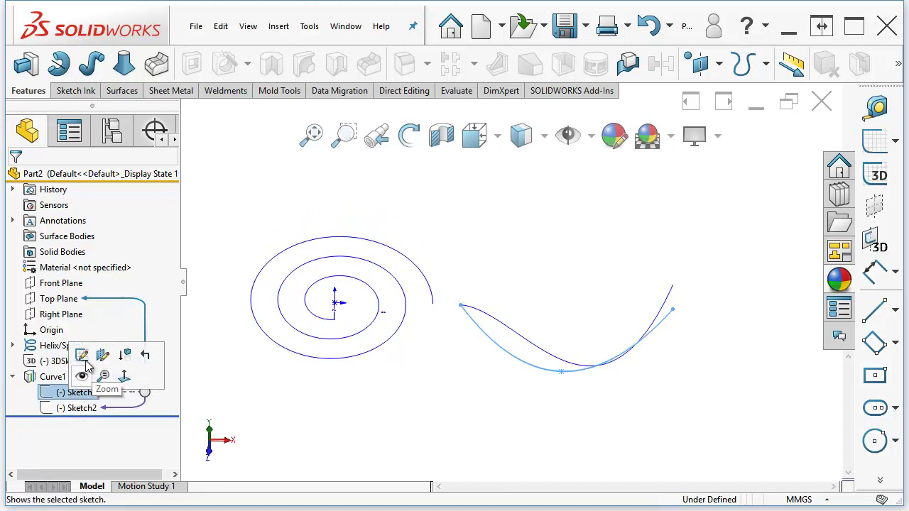
{"action": "left_click", "coordinate": [82, 370]}
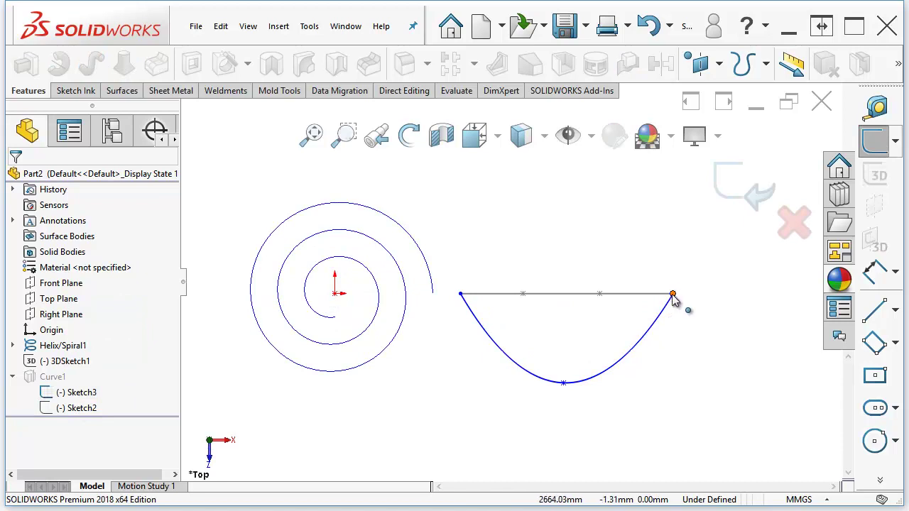
{"action": "left_click_drag", "start_coordinate": [673, 295], "coordinate": [619, 304]}
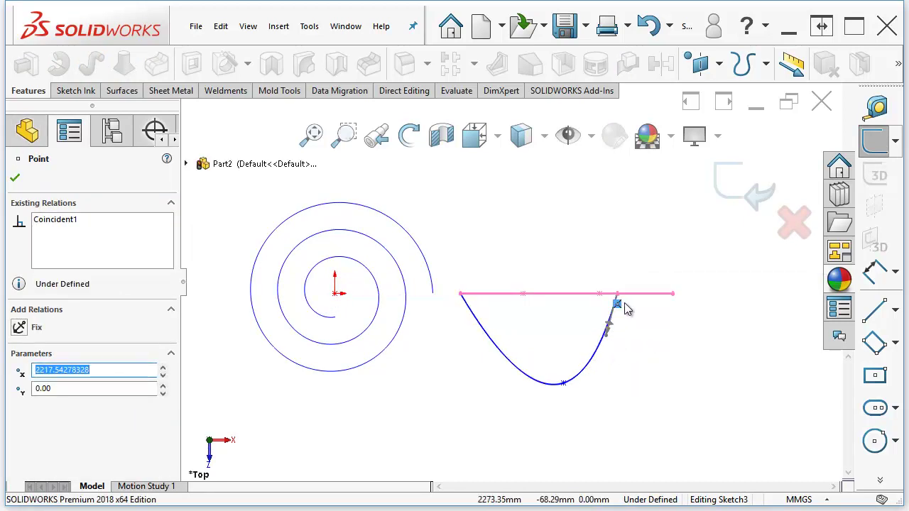
{"action": "left_click_drag", "start_coordinate": [618, 306], "coordinate": [594, 363]}
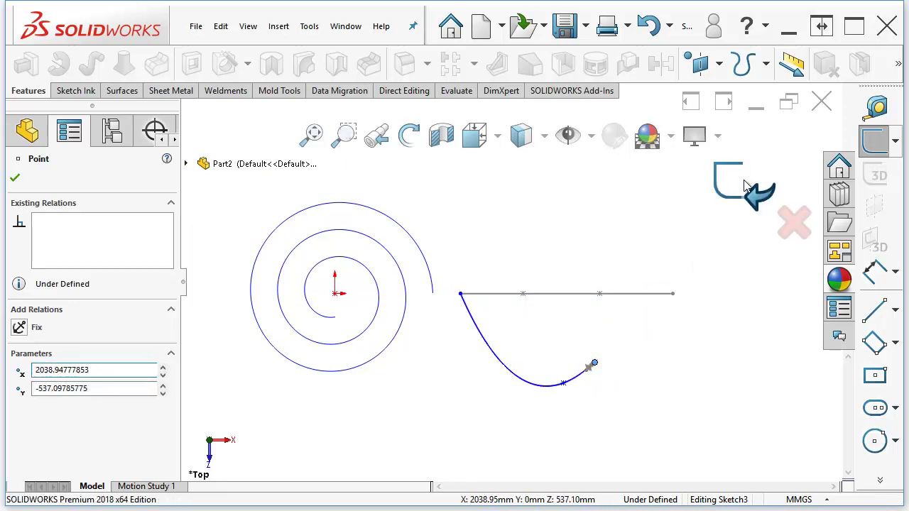
{"action": "left_click", "coordinate": [746, 187]}
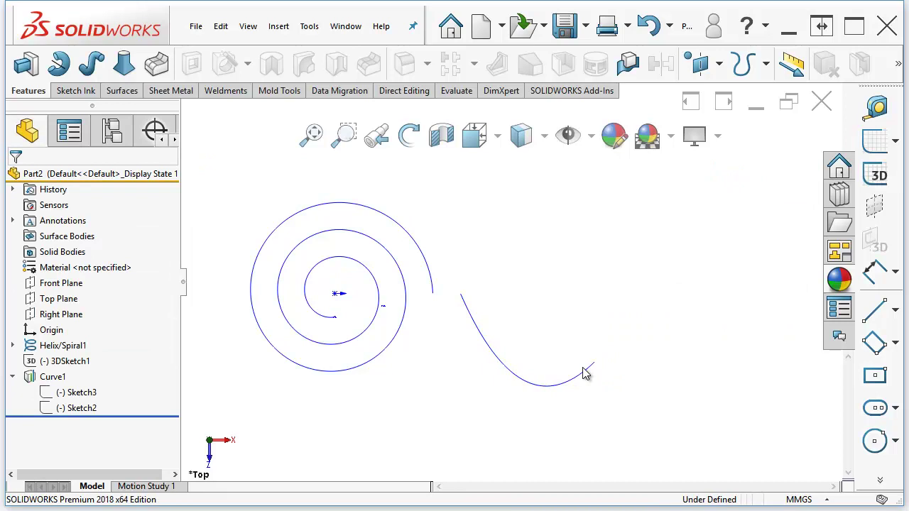
{"action": "key", "text": "ctrl+1"}
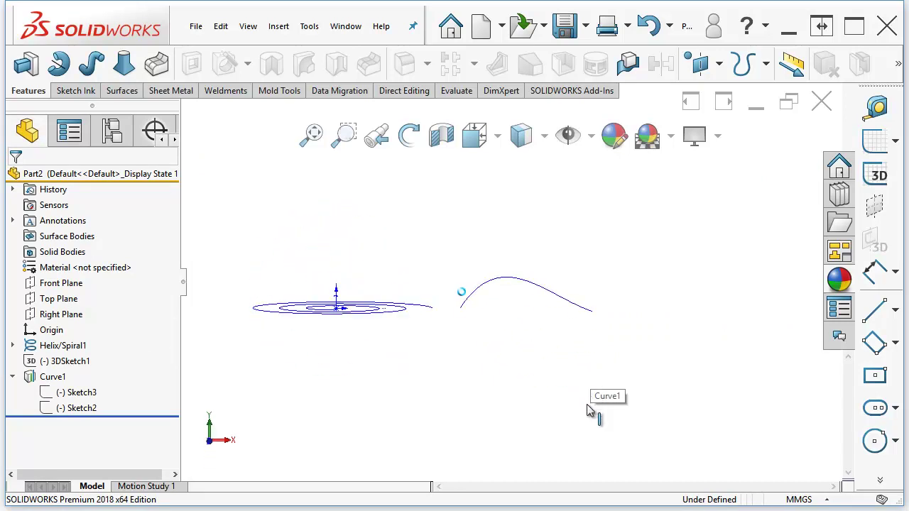
{"action": "middle_click_drag", "start_coordinate": [570, 381], "coordinate": [570, 390]}
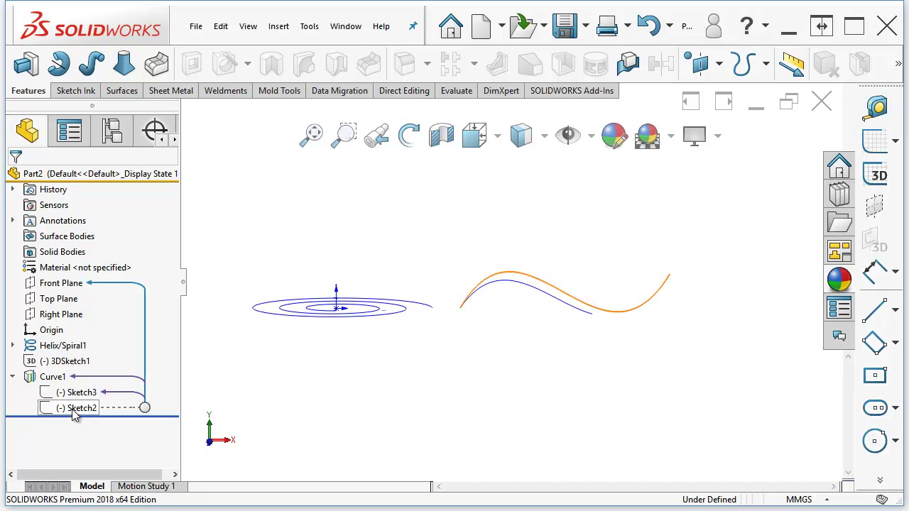
Extend the Sketch3 spline by moving its far endpoint to about X 3159, Y 653 mm, past the Front Plane spline's end, and exit the sketch.
{"action": "left_click", "coordinate": [77, 396]}
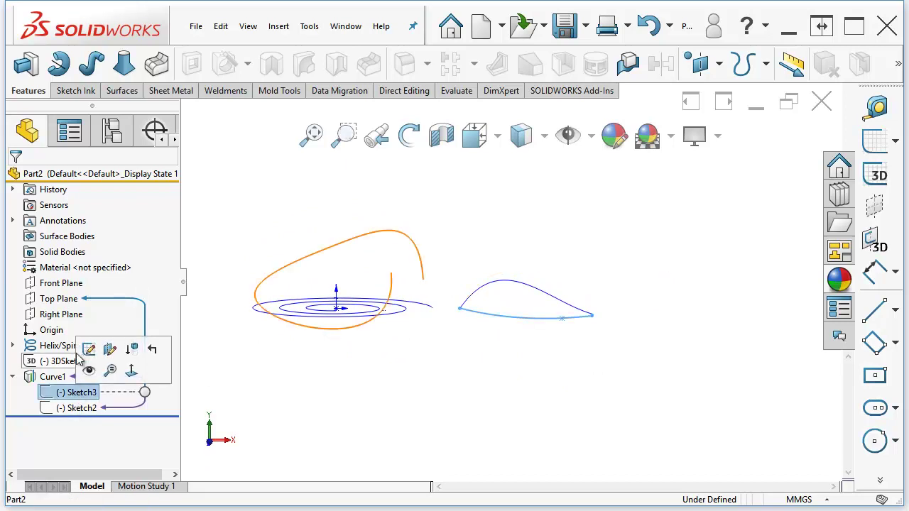
{"action": "left_click", "coordinate": [89, 354]}
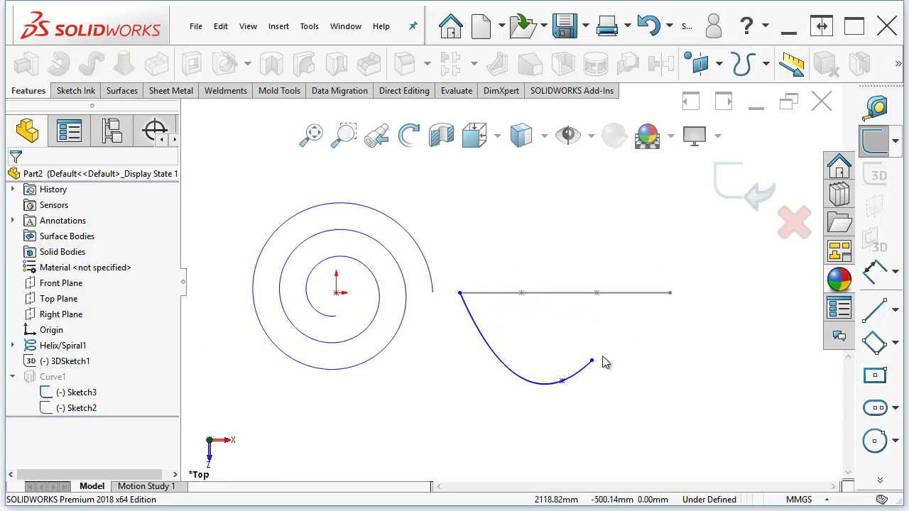
{"action": "left_click_drag", "start_coordinate": [592, 361], "coordinate": [734, 211]}
{"action": "left_click", "coordinate": [760, 192]}
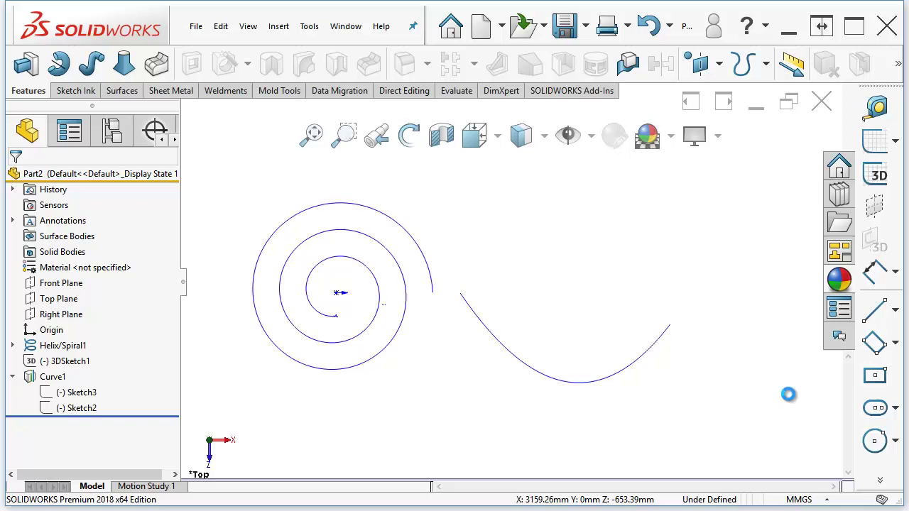
Compare the rebuilt projected curve with the Front Plane sketch spline from several directions.
{"action": "left_click", "coordinate": [72, 408]}
{"action": "mouse_move", "coordinate": [230, 420]}
{"action": "middle_mouse_down"}
{"action": "mouse_move", "coordinate": [232, 412]}
{"action": "mouse_move", "coordinate": [314, 420]}
{"action": "middle_mouse_up"}
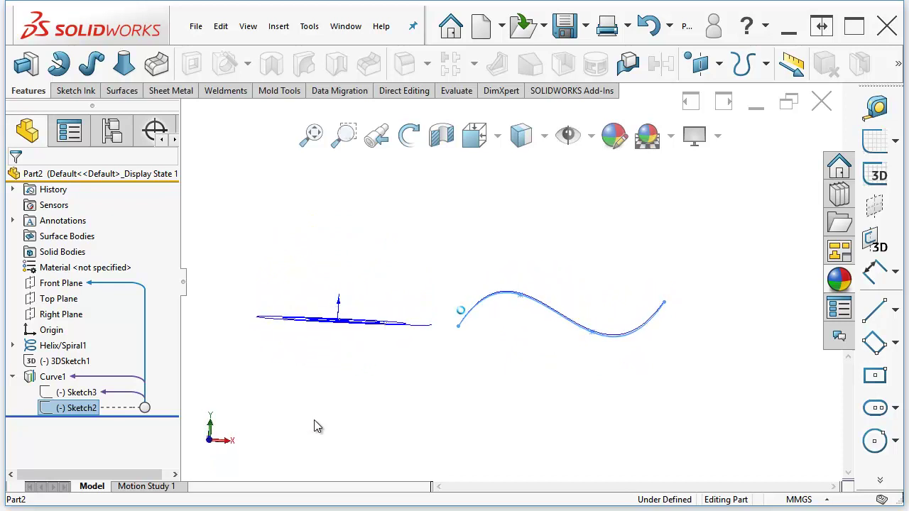
{"action": "key", "text": "Up"}
{"action": "key", "text": "Up"}
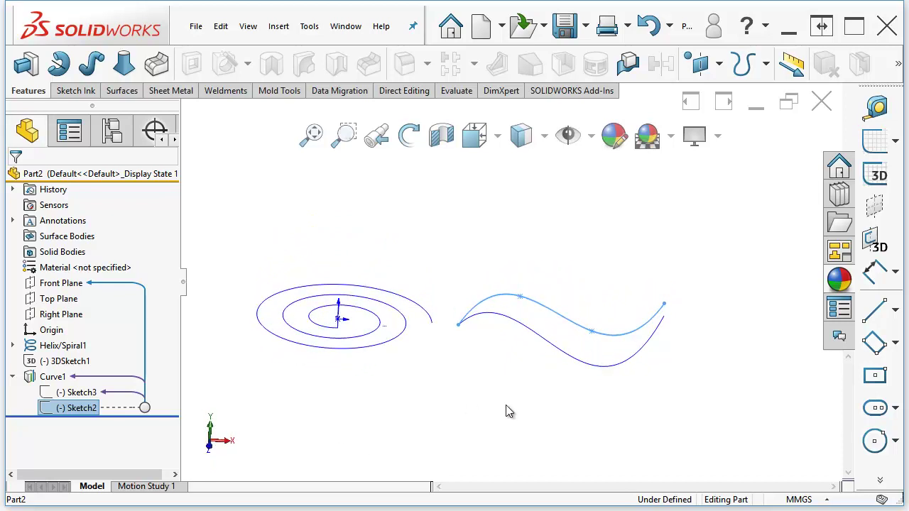
{"action": "middle_click_drag", "start_coordinate": [506, 406], "coordinate": [441, 401]}
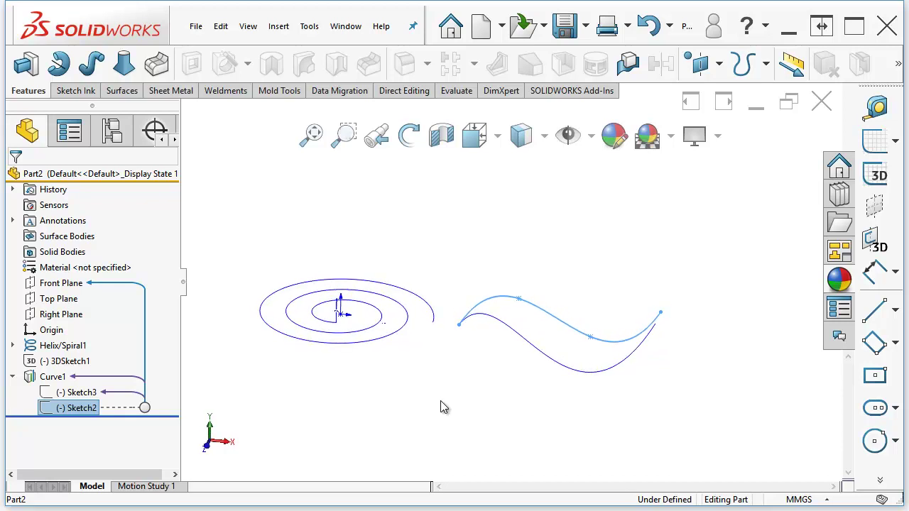
{"action": "key", "text": "Escape"}
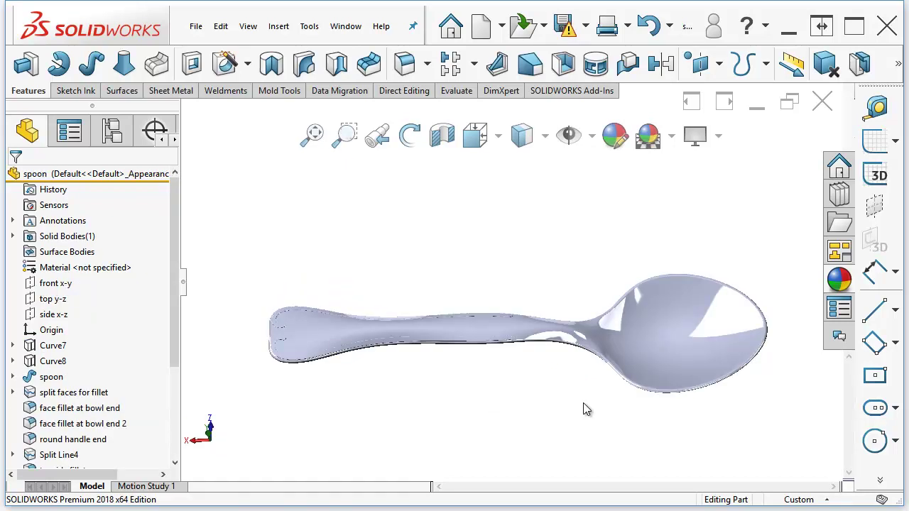
Inspect the two sketches behind Curve7 and select the spoon sweep feature to see which curves it uses.
{"action": "left_click", "coordinate": [13, 346]}
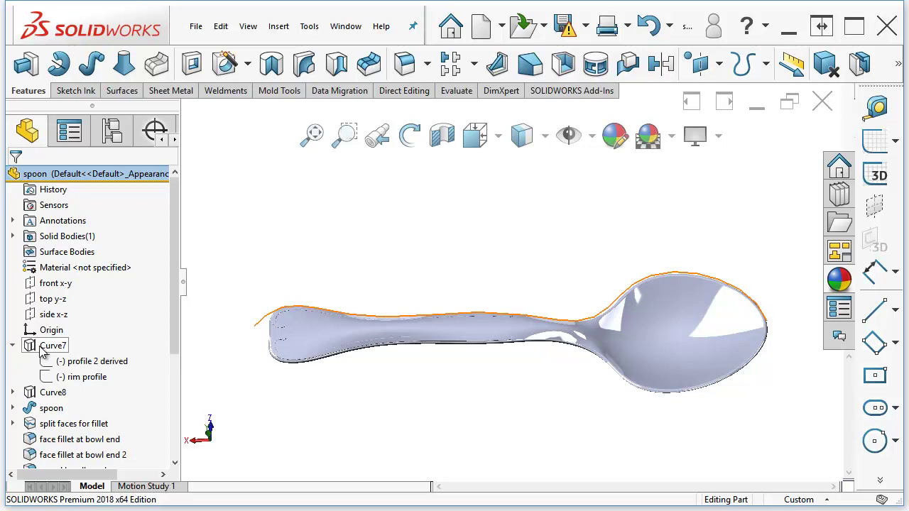
{"action": "left_click", "coordinate": [45, 410]}
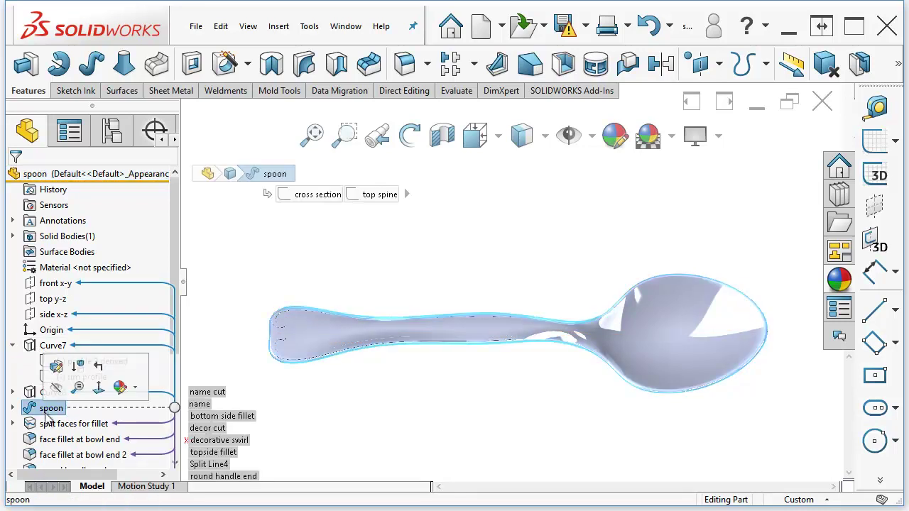
{"action": "left_click", "coordinate": [419, 421]}
Examine the swept spoon's shape from the side, along the handle and from an angled view above.
{"action": "key", "text": "Down"}
{"action": "key", "text": "Down"}
{"action": "key", "text": "Down"}
{"action": "key", "text": "Down"}
{"action": "key", "text": "Down"}
{"action": "key", "text": "Down"}
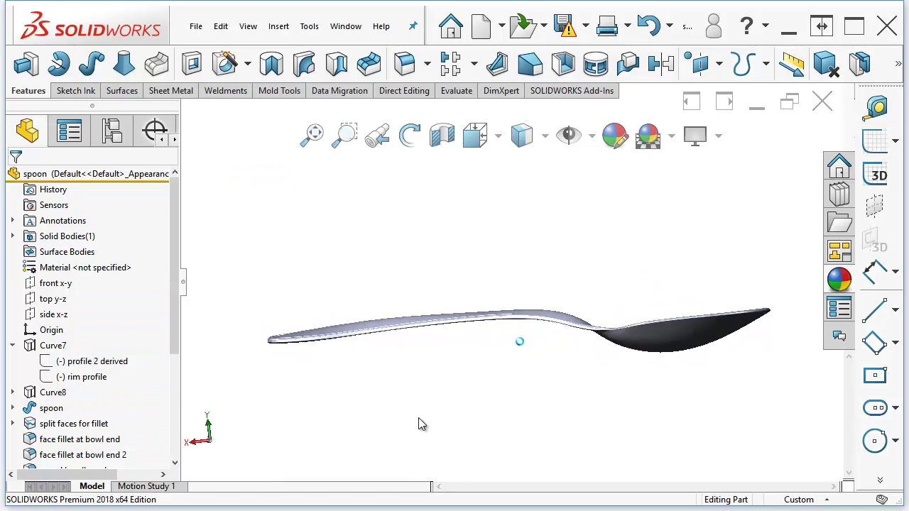
{"action": "key", "text": "Right"}
{"action": "key", "text": "Right"}
{"action": "key", "text": "Right"}
{"action": "key", "text": "Right"}
{"action": "key", "text": "Right"}
{"action": "key", "text": "Right"}
{"action": "key", "text": "Right"}
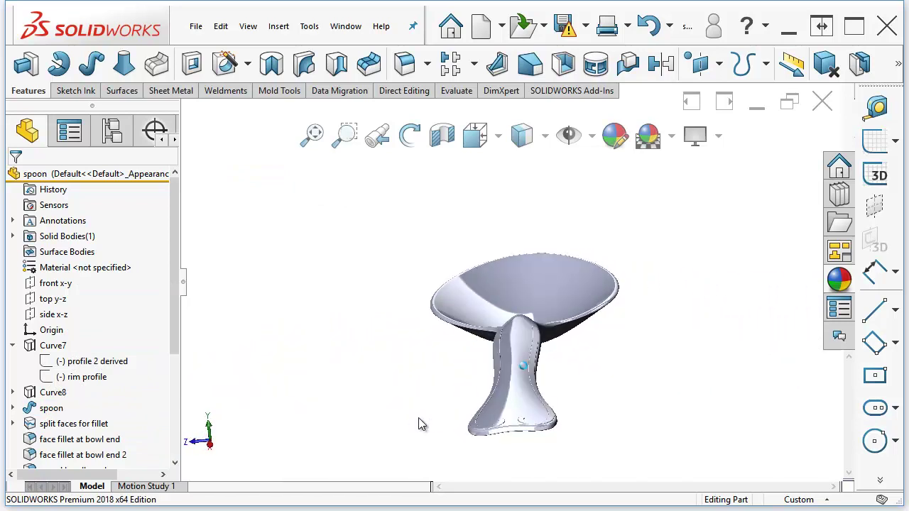
{"action": "key", "text": "Left"}
{"action": "key", "text": "Left"}
{"action": "key", "text": "Left"}
{"action": "key", "text": "Left"}
{"action": "key", "text": "Left"}
{"action": "key", "text": "Left"}
{"action": "key", "text": "Left"}
{"action": "key", "text": "Left"}
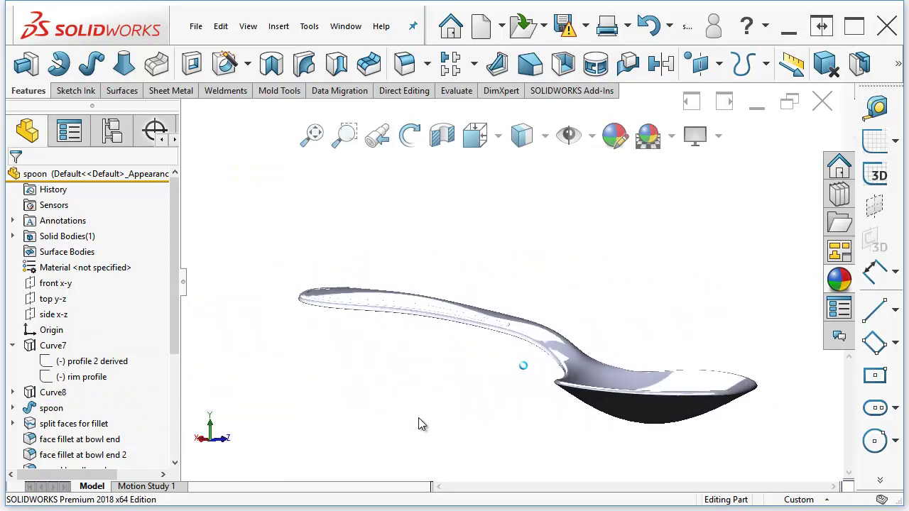
{"action": "key", "text": "Down"}
{"action": "key", "text": "Down"}
{"action": "key", "text": "Left"}
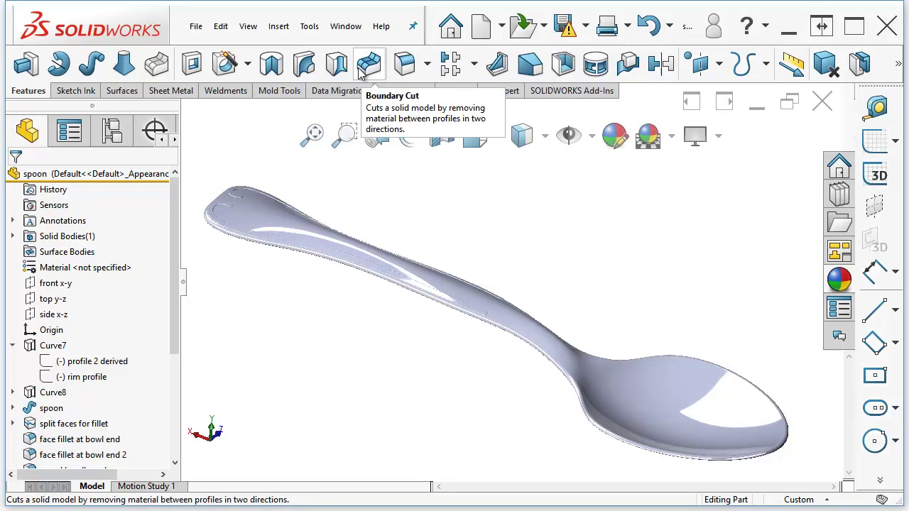
Start a Flex feature in Bending mode and select the spoon's solid body as the body to flex.
{"action": "left_click", "coordinate": [279, 26]}
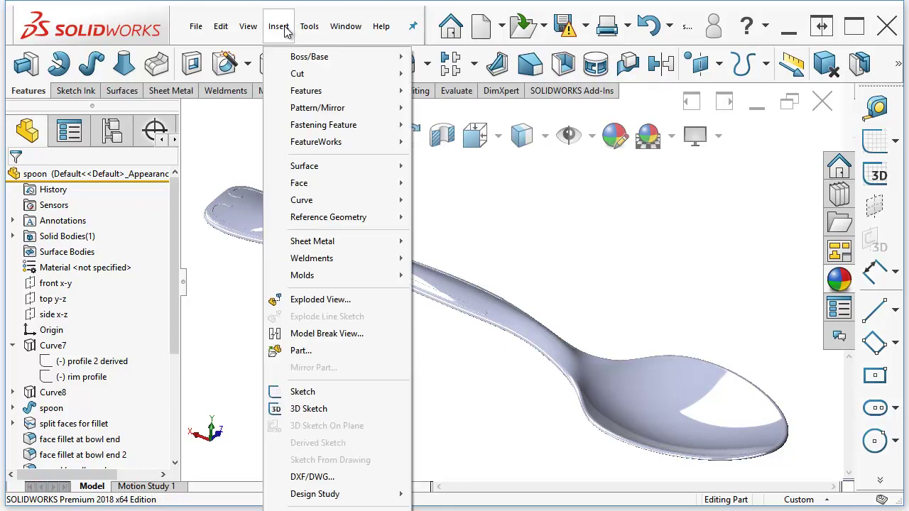
{"action": "mouse_move", "coordinate": [313, 96]}
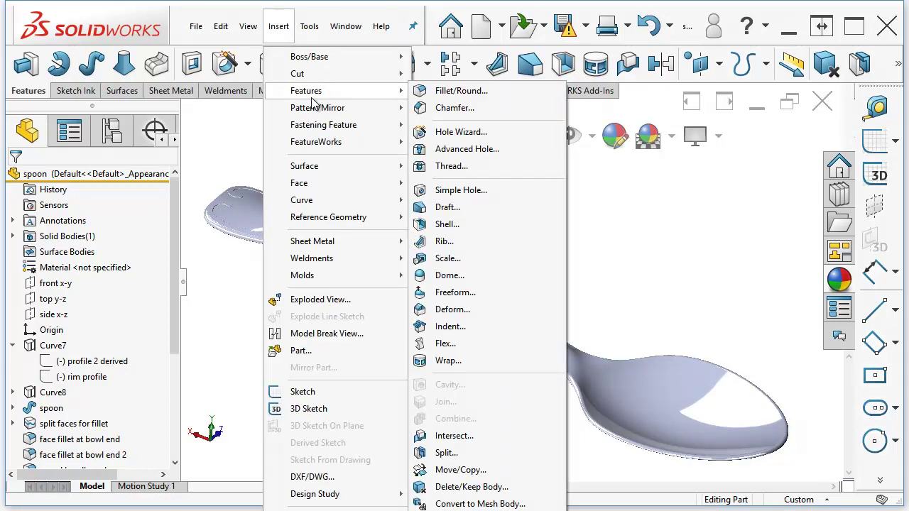
{"action": "left_click", "coordinate": [440, 347]}
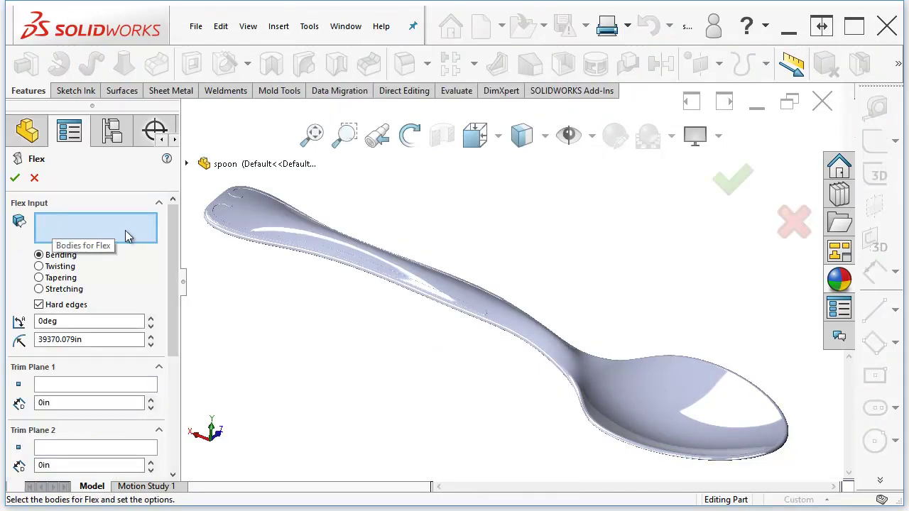
{"action": "left_click", "coordinate": [325, 250]}
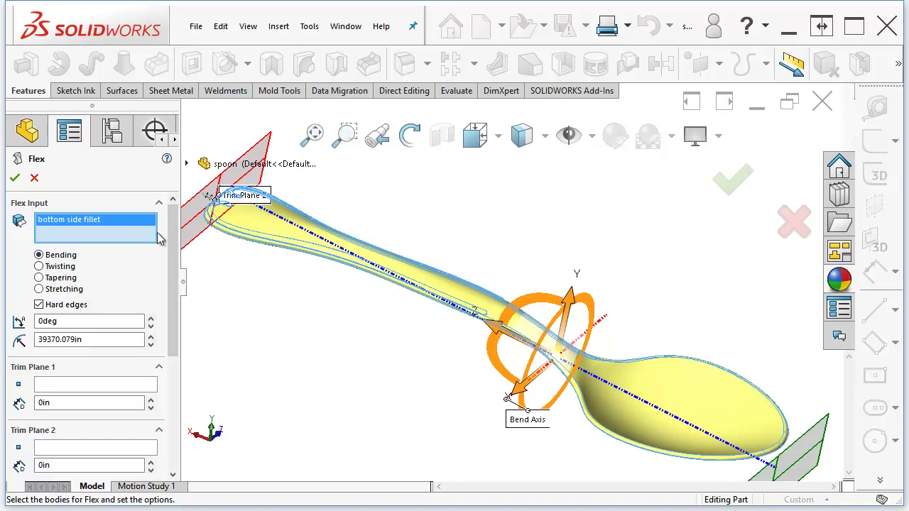
Move the Flex trim planes inward around the spoon's neck, with Trim Plane 2 at about 3.228 in and Trim Plane 1 at about 2.744 in.
{"action": "middle_click_drag", "start_coordinate": [213, 312], "coordinate": [710, 390]}
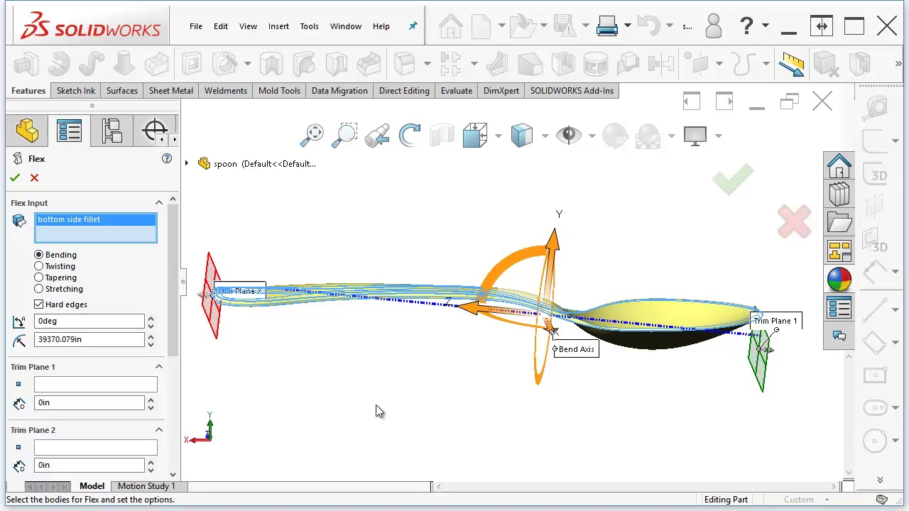
{"action": "left_click", "coordinate": [81, 385]}
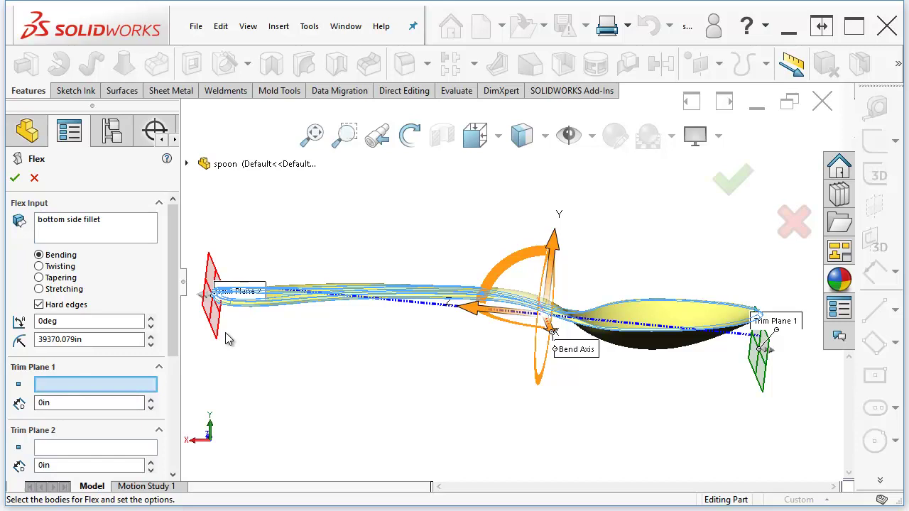
{"action": "left_click_drag", "start_coordinate": [216, 299], "coordinate": [462, 322]}
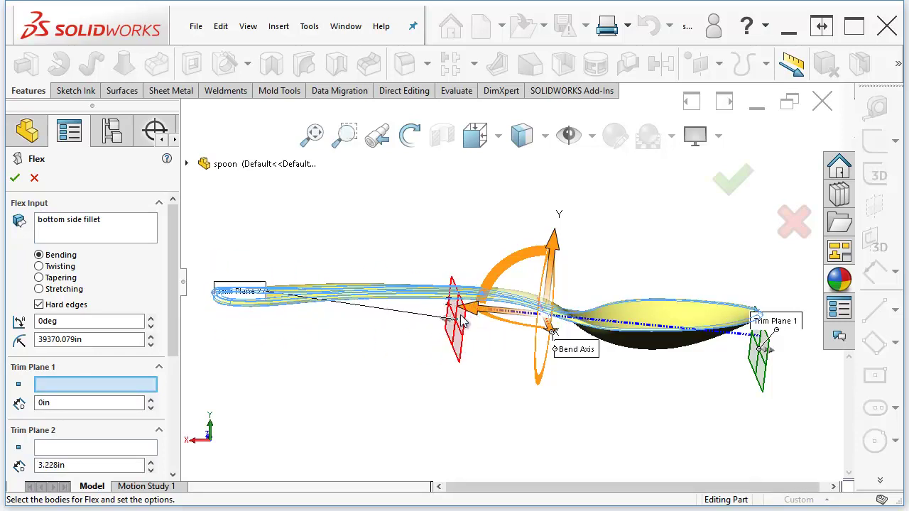
{"action": "left_click_drag", "start_coordinate": [766, 362], "coordinate": [558, 334]}
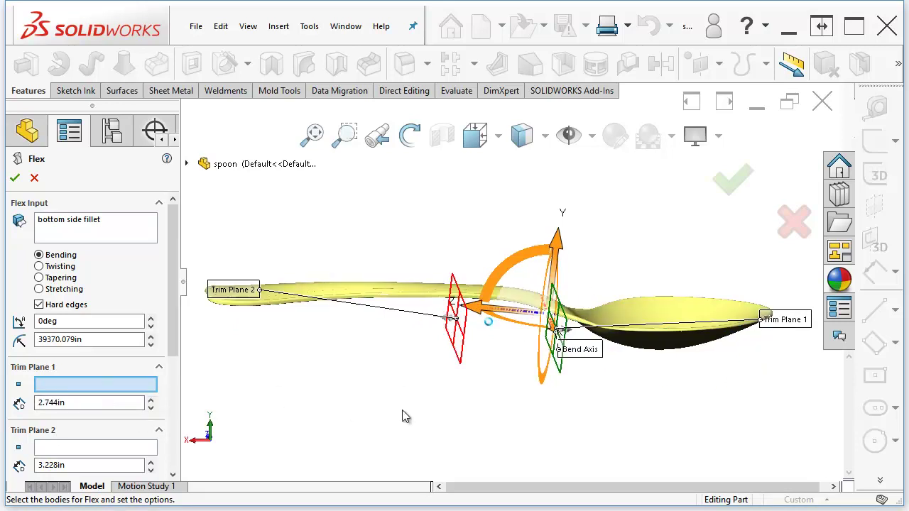
{"action": "middle_click_drag", "start_coordinate": [402, 417], "coordinate": [462, 400]}
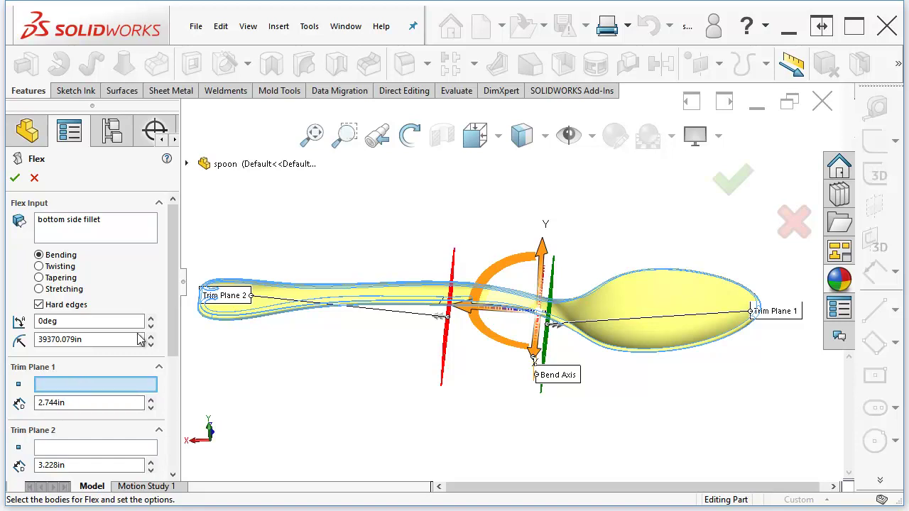
Try bending the handle by raising the bend angle to 27° and increasing the bend radius to 3.433 in.
{"action": "left_click", "coordinate": [60, 322]}
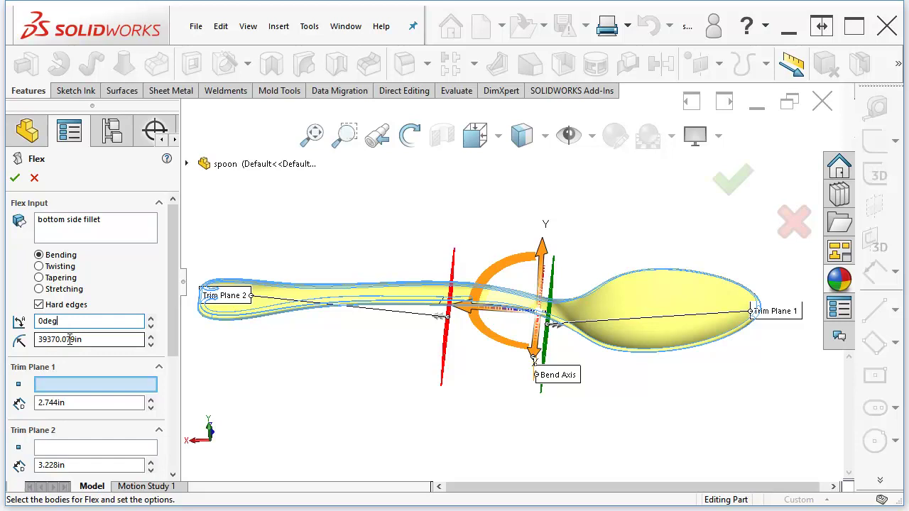
{"action": "left_click", "coordinate": [151, 319]}
{"action": "left_click_drag", "start_coordinate": [150, 322], "coordinate": [151, 321]}
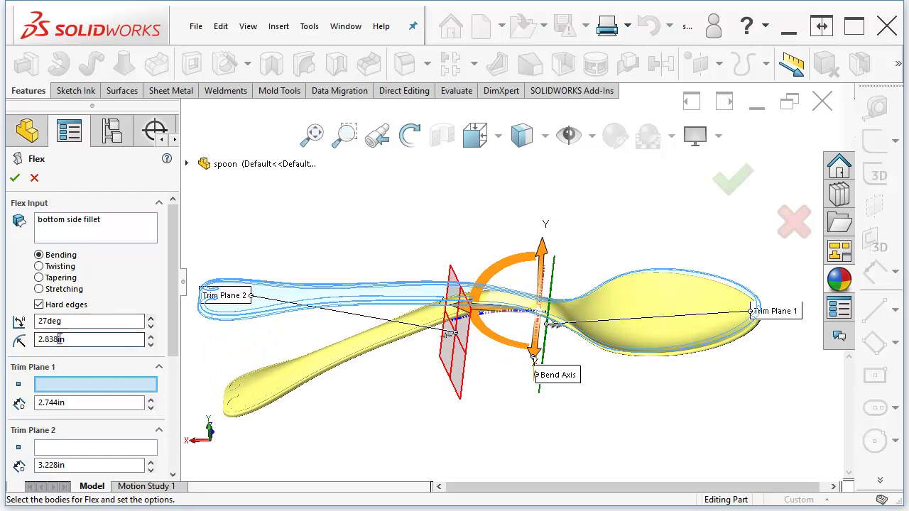
{"action": "left_click_drag", "start_coordinate": [71, 340], "coordinate": [32, 341]}
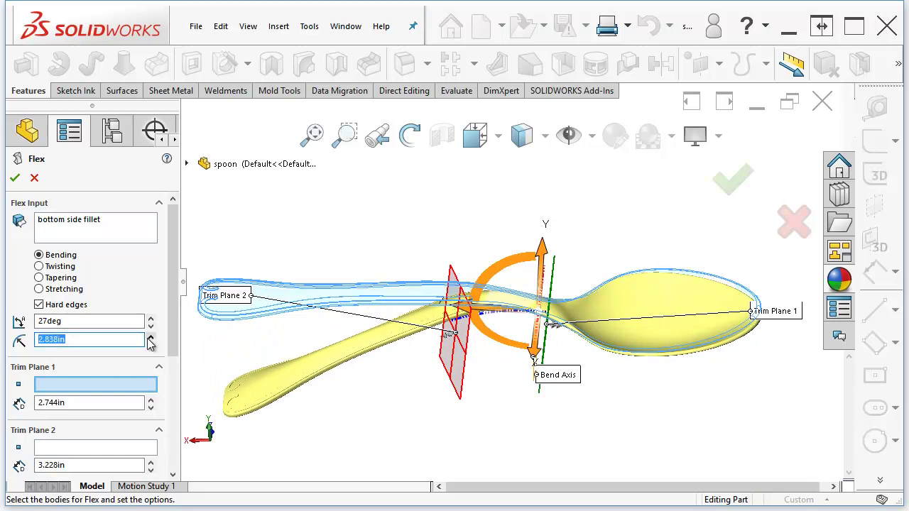
{"action": "left_click_drag", "start_coordinate": [151, 337], "coordinate": [150, 336]}
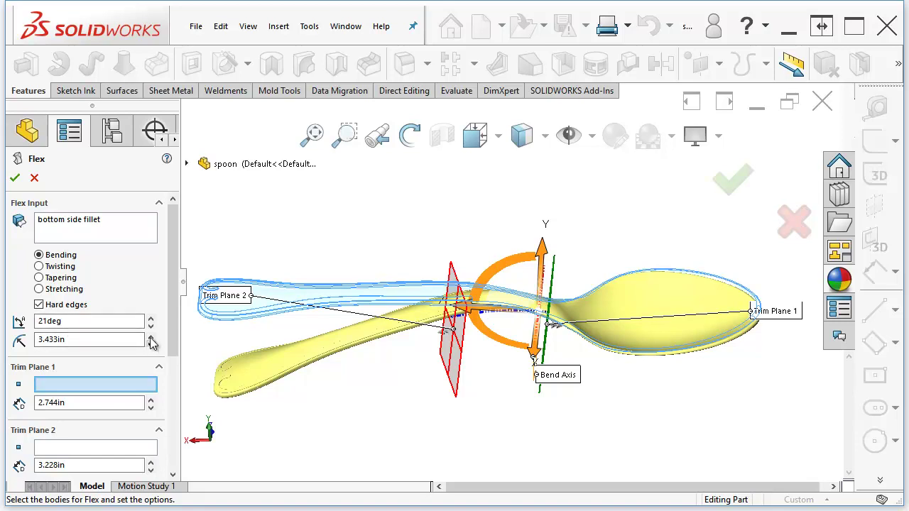
Bend the handle to 60° with a radius of about 1.159 in and Trim Plane 2 at about 3.309 in.
{"action": "left_click_drag", "start_coordinate": [151, 339], "coordinate": [152, 347]}
{"action": "middle_click_drag", "start_coordinate": [347, 418], "coordinate": [448, 355]}
{"action": "left_click_drag", "start_coordinate": [473, 291], "coordinate": [487, 223]}
{"action": "middle_click_drag", "start_coordinate": [487, 224], "coordinate": [115, 301]}
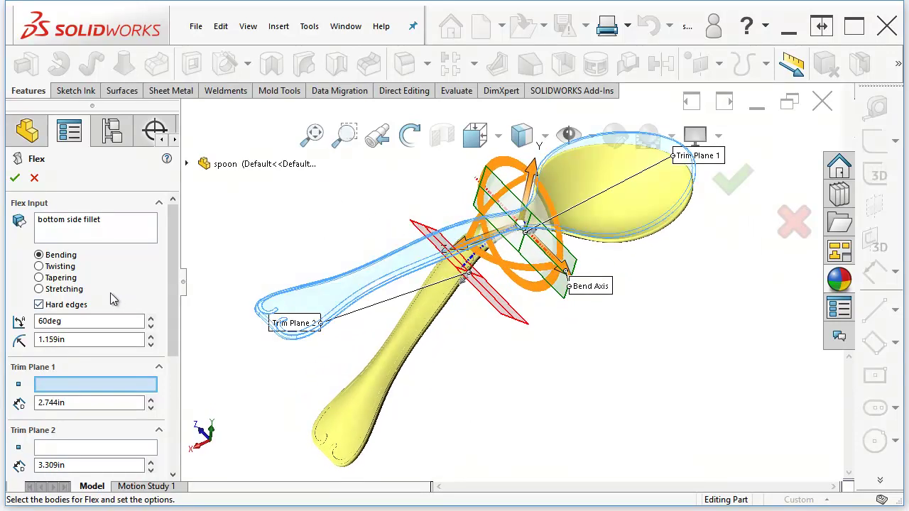
Try the Twisting flex type on the spoon and increase the twist angle to 121°.
{"action": "left_click", "coordinate": [57, 266]}
{"action": "middle_click_drag", "start_coordinate": [393, 374], "coordinate": [522, 361]}
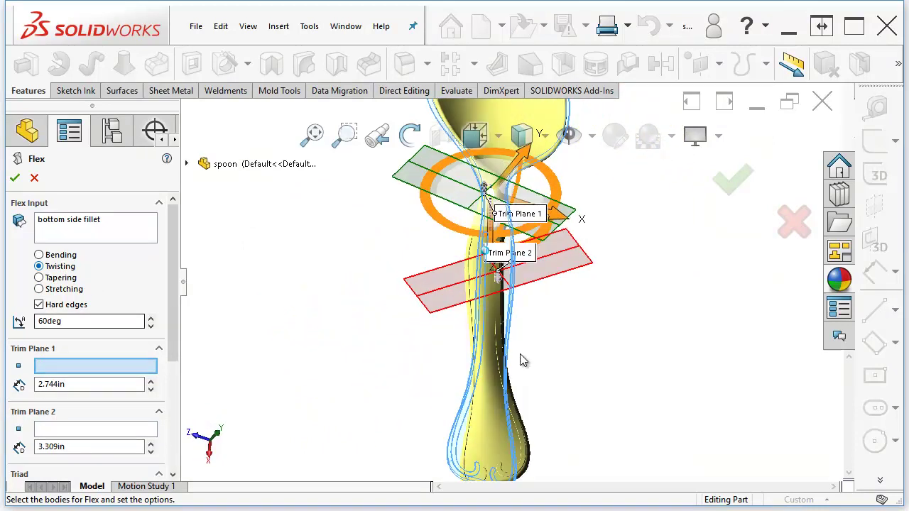
{"action": "key", "text": "ctrl+4"}
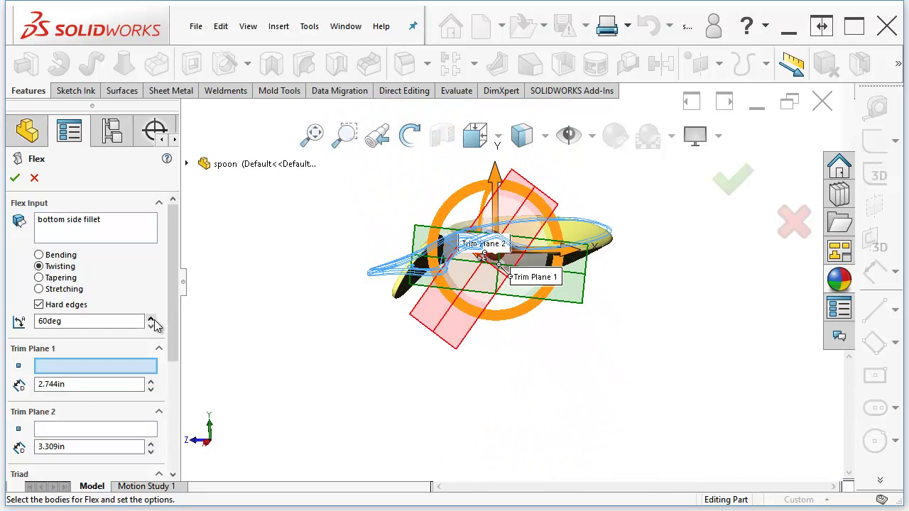
{"action": "left_click_drag", "start_coordinate": [152, 320], "coordinate": [152, 320]}
{"action": "middle_click_drag", "start_coordinate": [344, 411], "coordinate": [593, 395]}
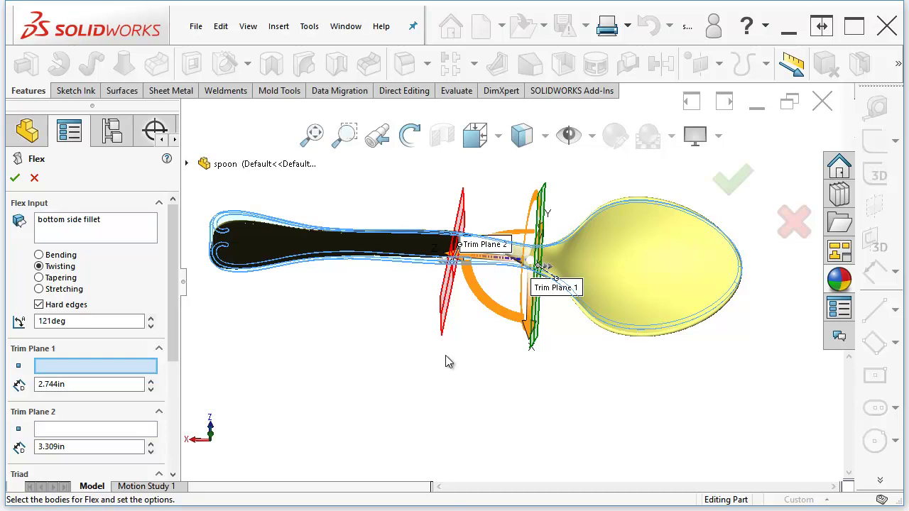
Try the Tapering flex type on the spoon with a taper factor of about 2.109 and inspect its preview.
{"action": "left_click", "coordinate": [40, 278]}
{"action": "scroll", "coordinate": [442, 361], "scroll_direction": "up", "scroll_amount": 4}
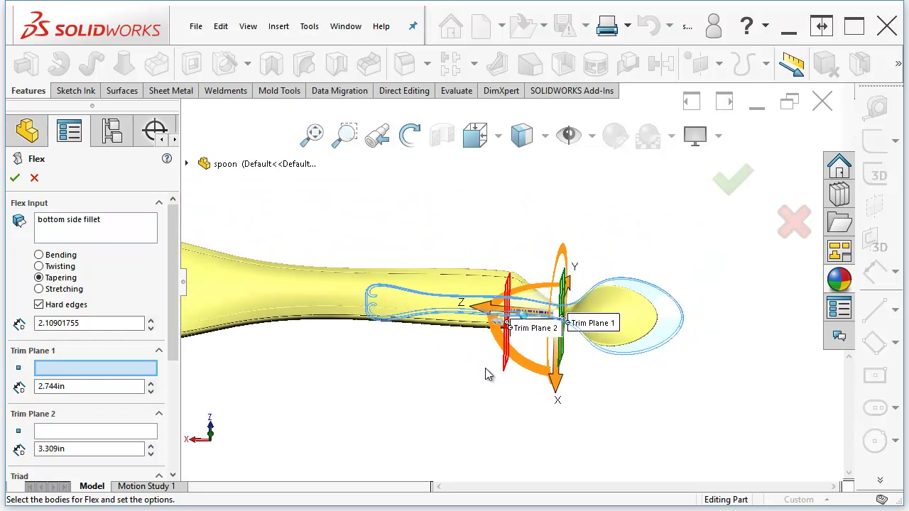
{"action": "middle_click_drag", "start_coordinate": [491, 371], "coordinate": [495, 365]}
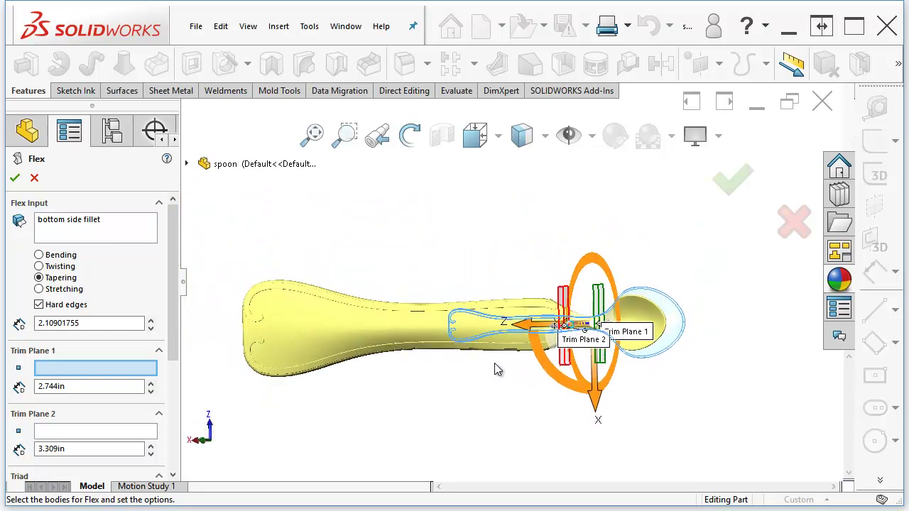
{"action": "scroll", "coordinate": [496, 364], "scroll_direction": "down", "scroll_amount": 2}
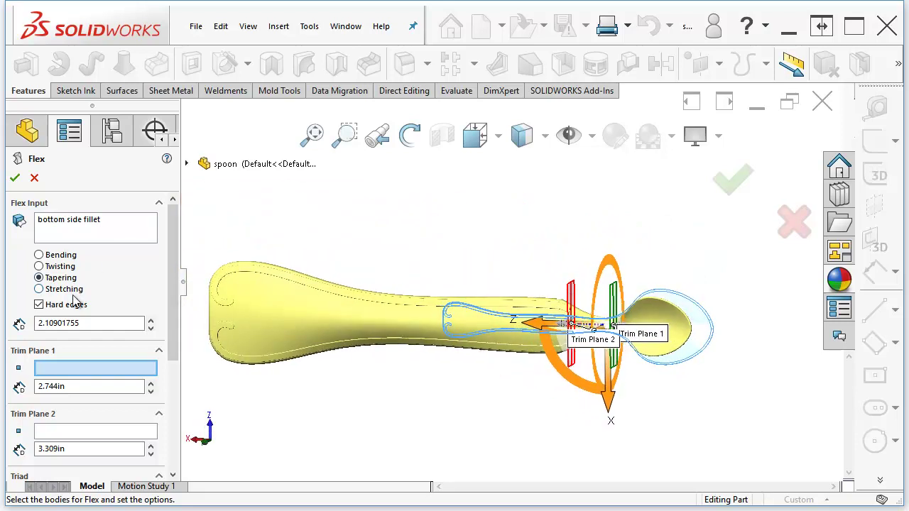
Switch the flex type to Stretching with a 0.811 in stretch distance, check the preview from several directions and accept the Flex feature.
{"action": "left_click", "coordinate": [51, 292]}
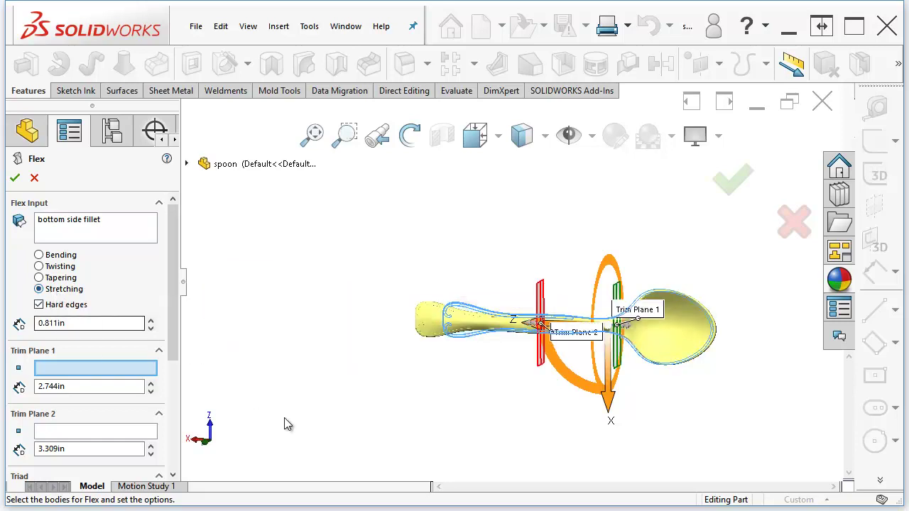
{"action": "scroll", "coordinate": [421, 420], "scroll_direction": "down", "scroll_amount": 3}
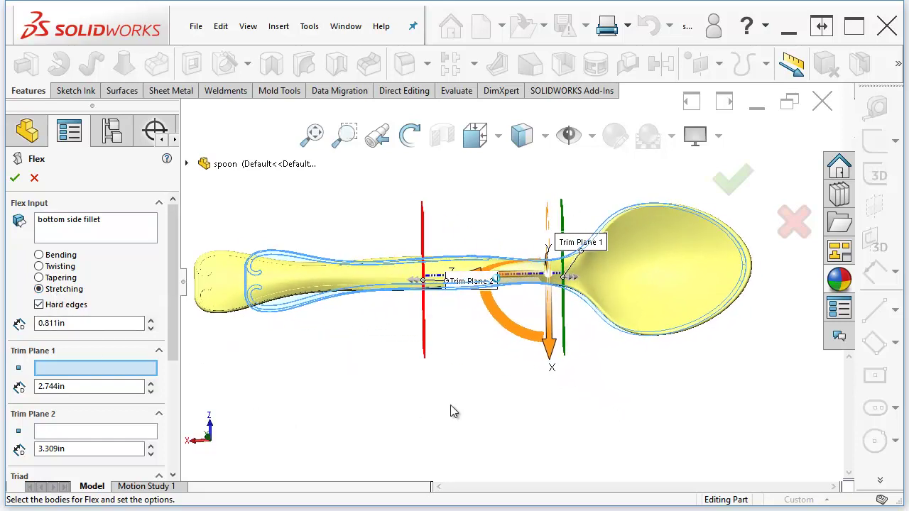
{"action": "key", "text": "ctrl+2"}
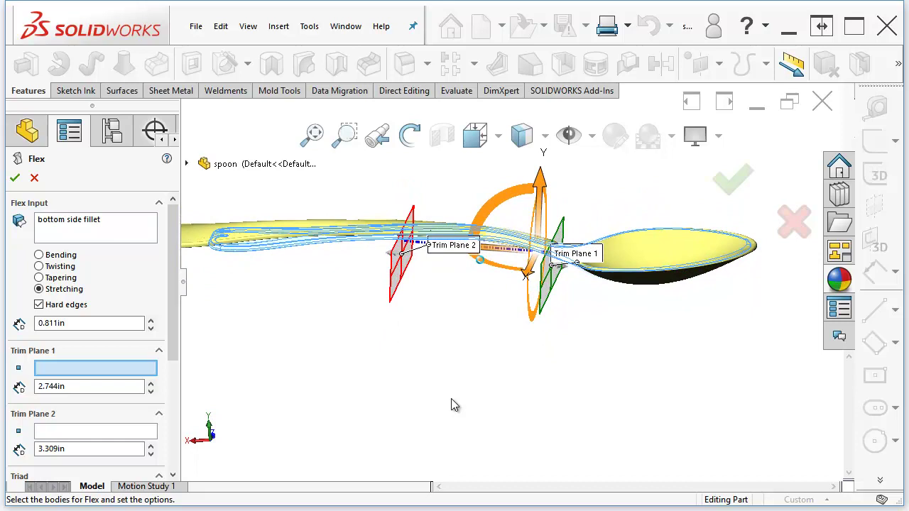
{"action": "key", "text": "Down"}
{"action": "key", "text": "Down"}
{"action": "key", "text": "Down"}
{"action": "key", "text": "Down"}
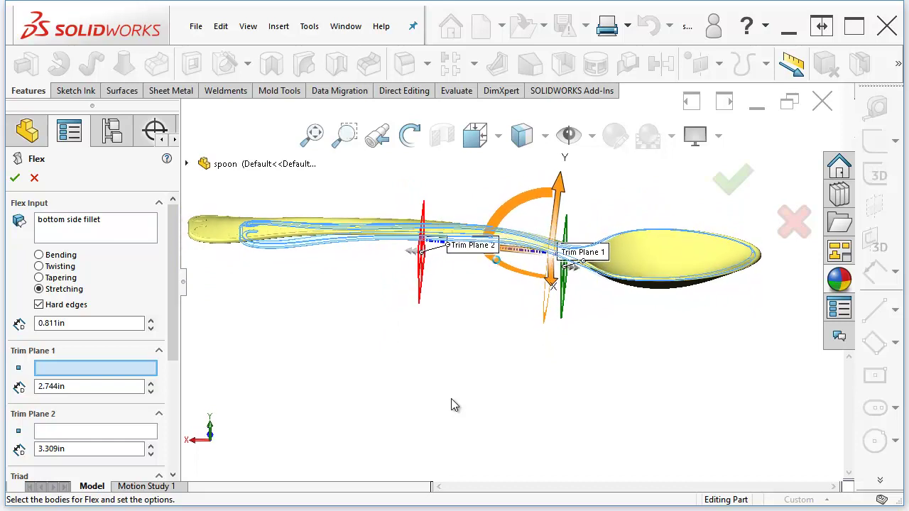
{"action": "key", "text": "Down"}
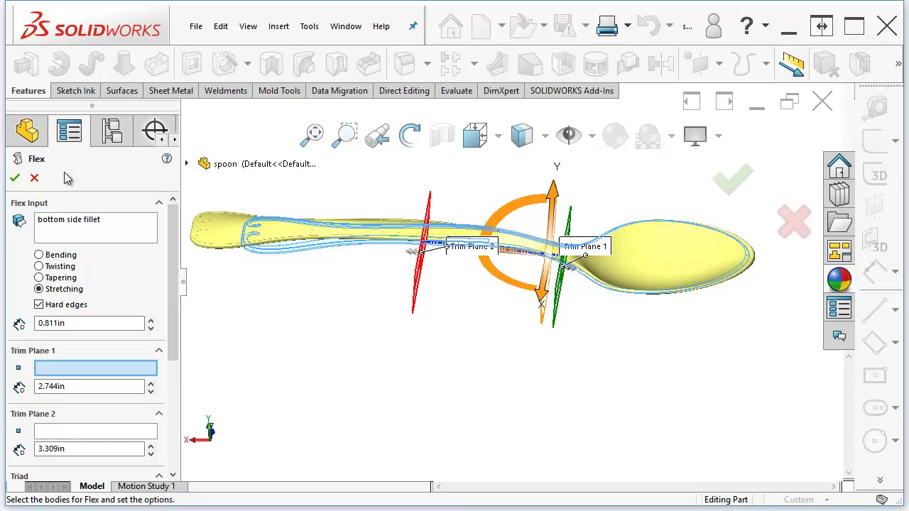
{"action": "left_click", "coordinate": [16, 178]}
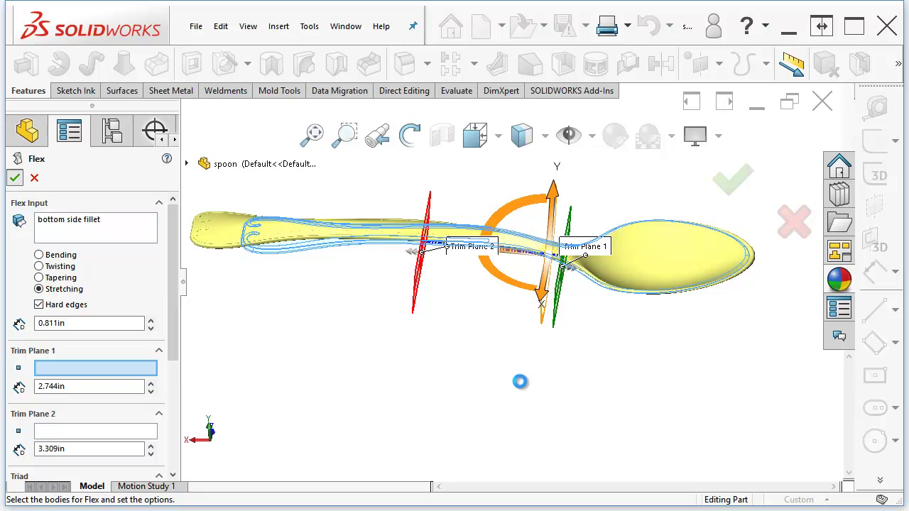